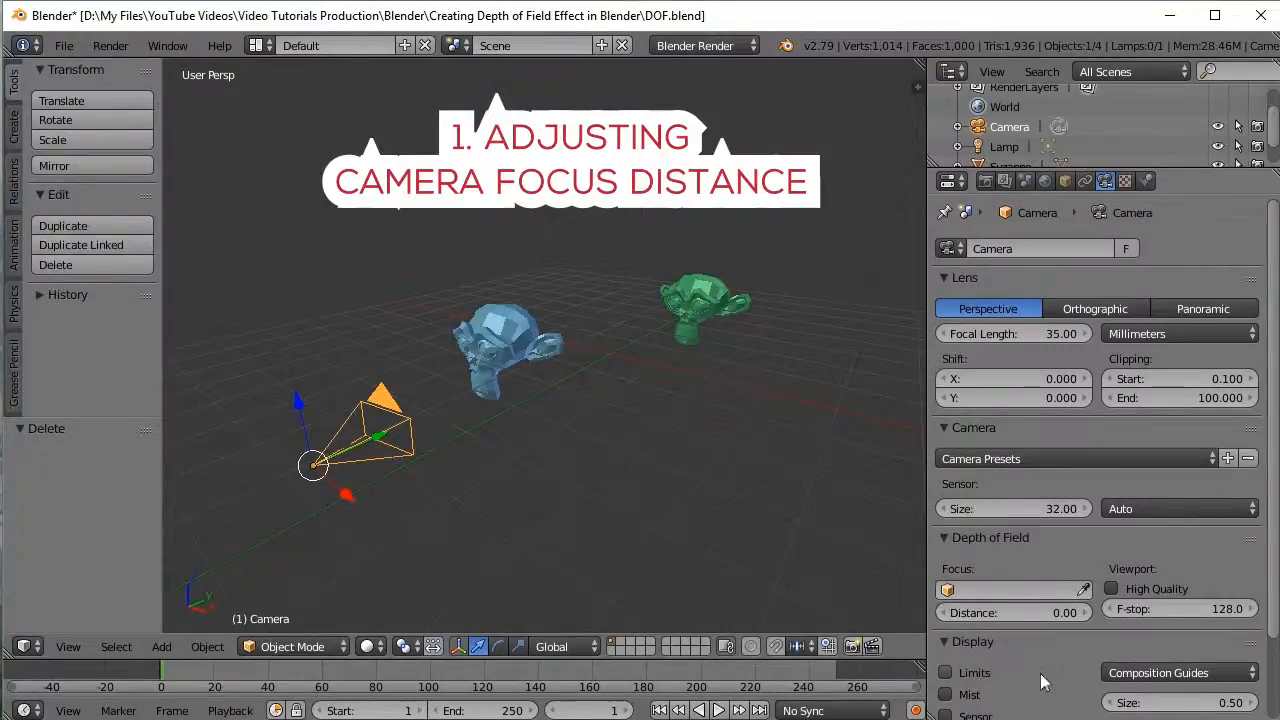
- Show the selected camera's limits and set its depth of field distance to 4.18
scroll(1043, 680, down, 3)
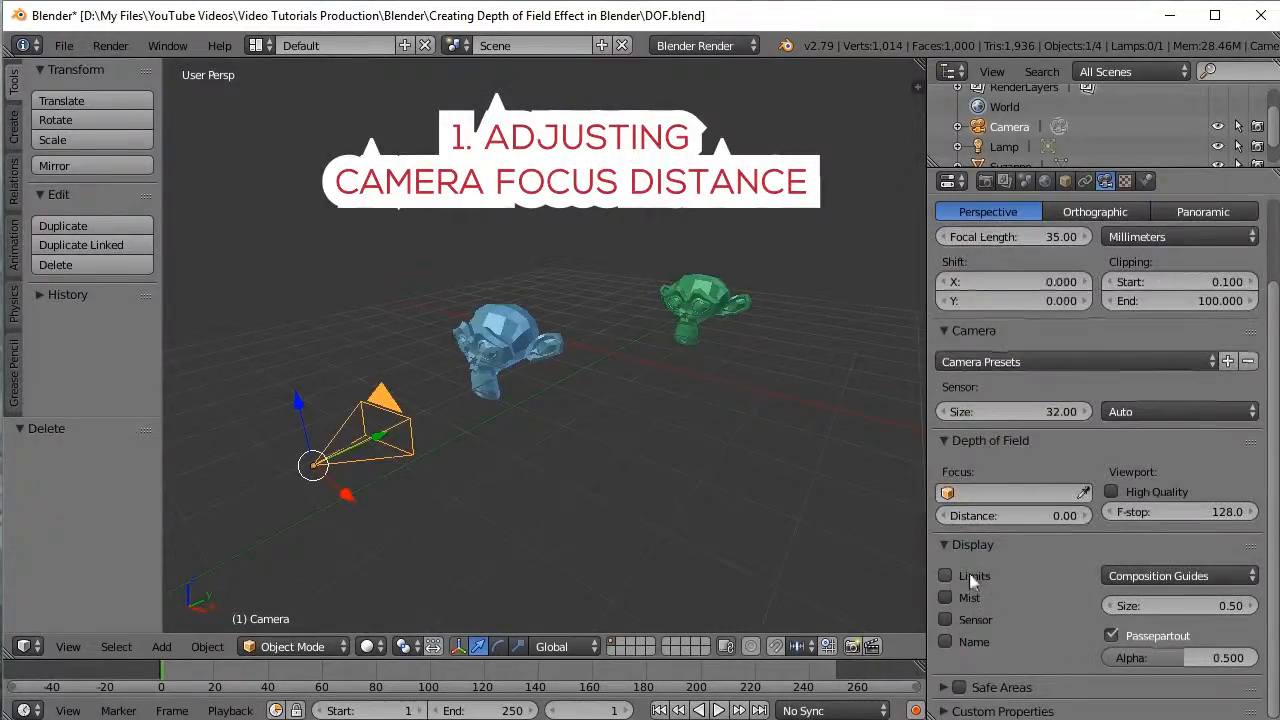
click(946, 576)
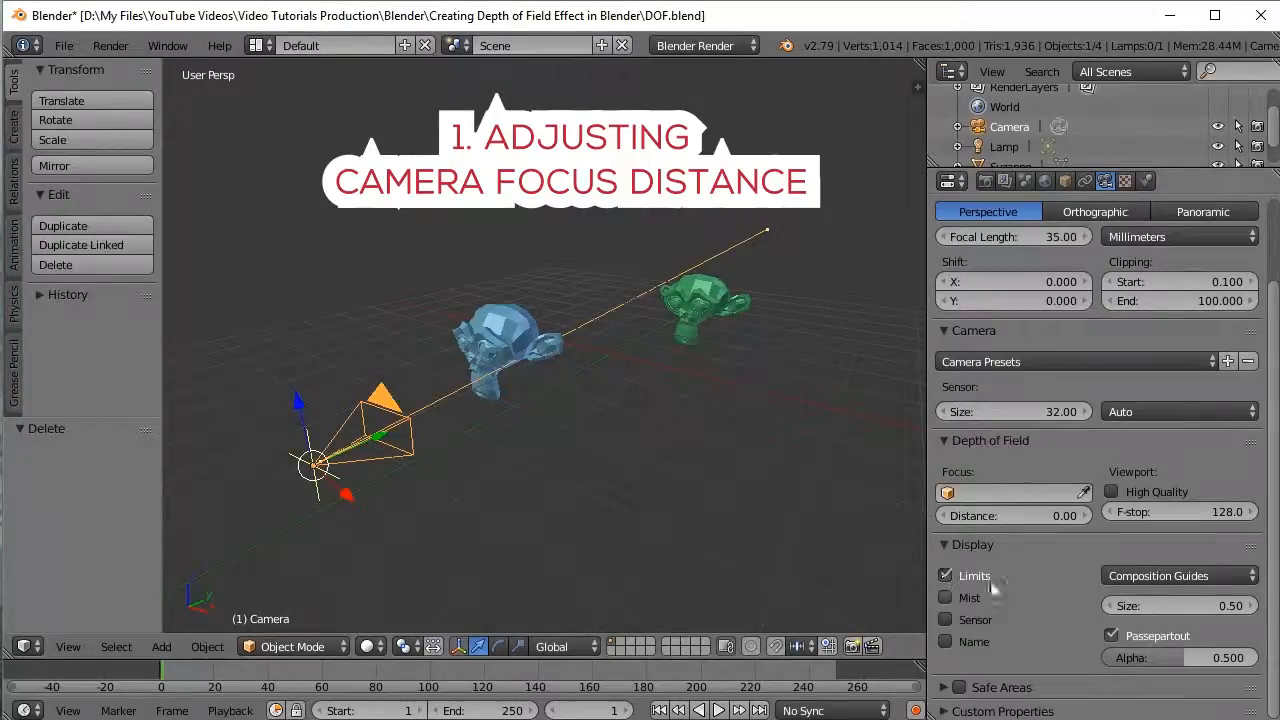
drag(990, 516, 1050, 516)
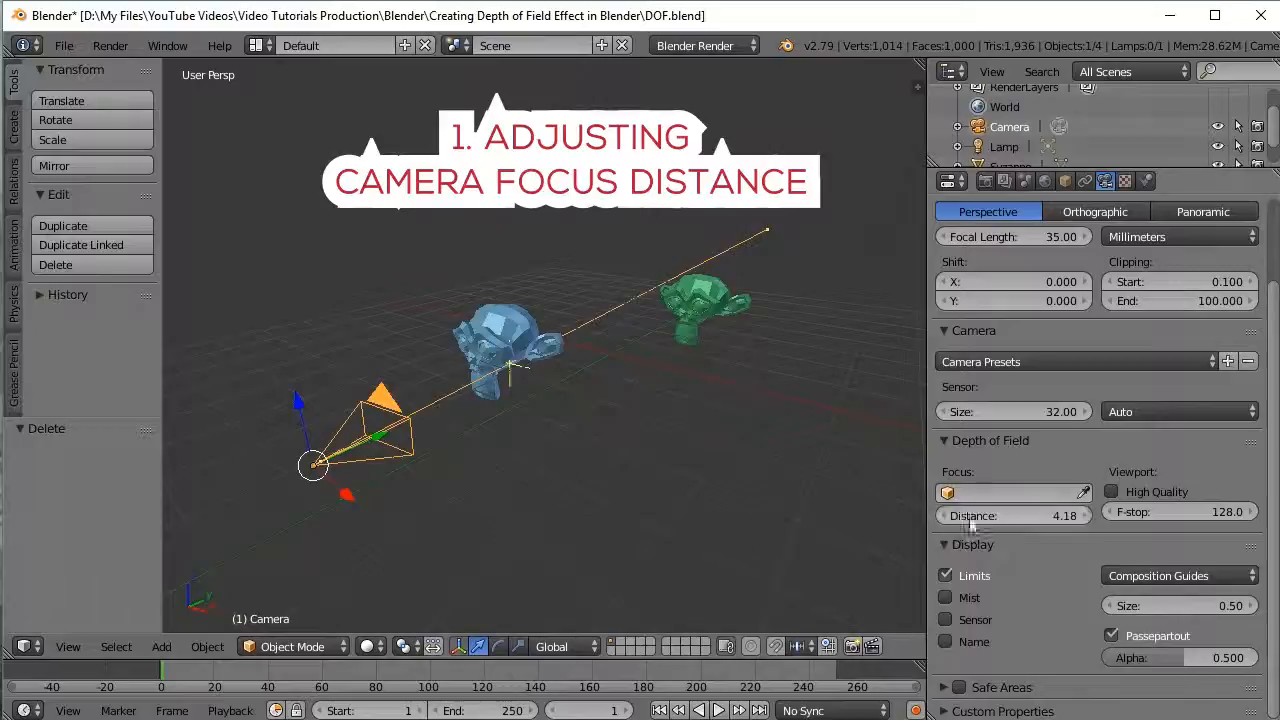
- Switch the 3D view to the compositing Node Editor, enabling Use Nodes and Backdrop
click(25, 646)
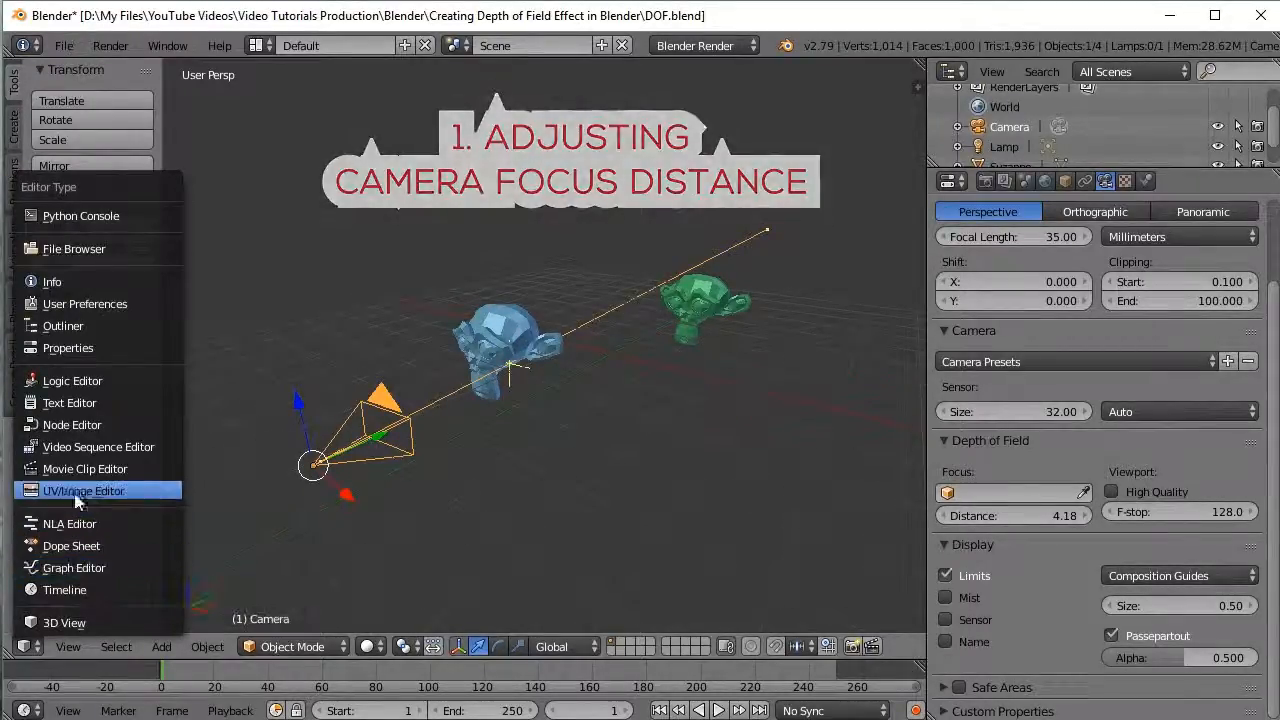
click(72, 425)
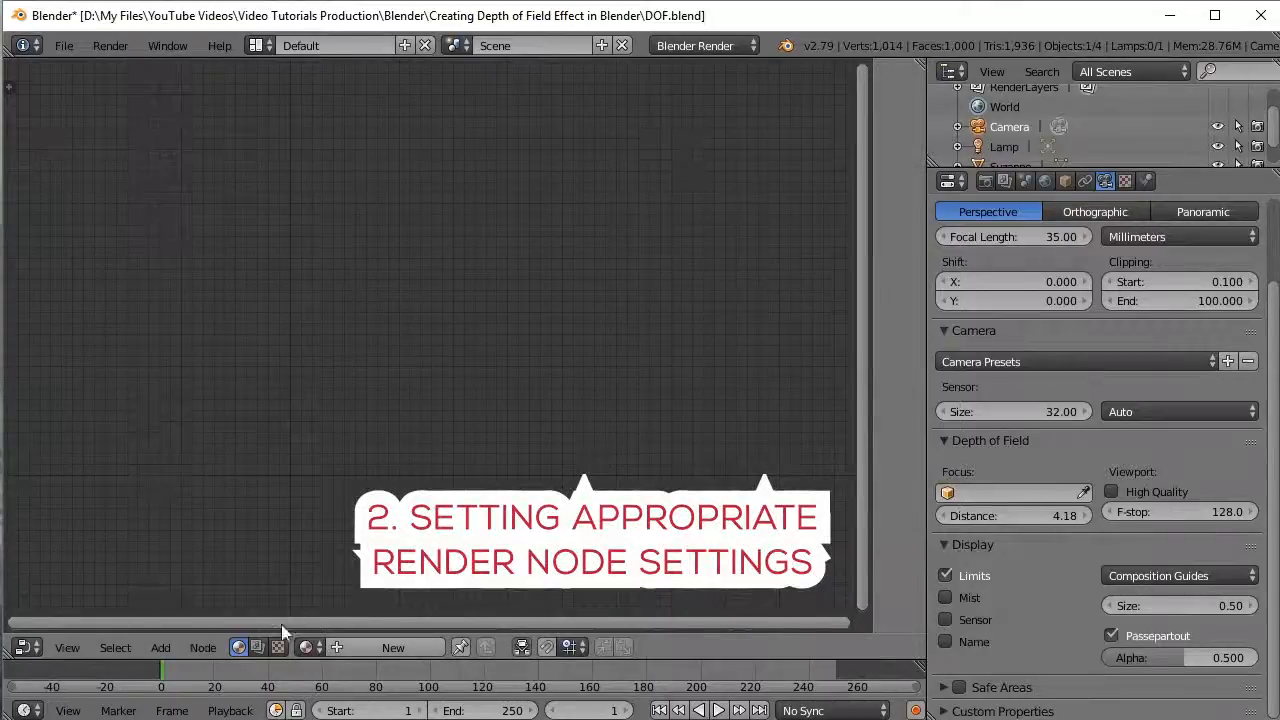
click(258, 647)
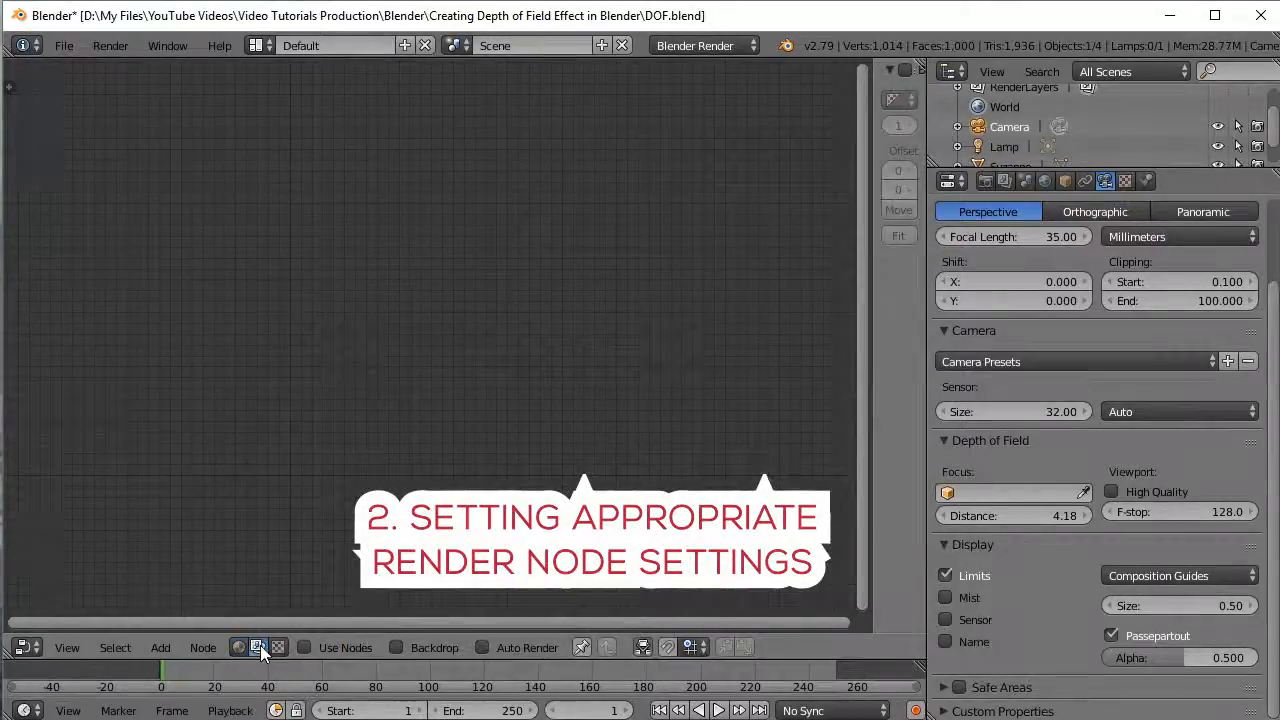
click(358, 645)
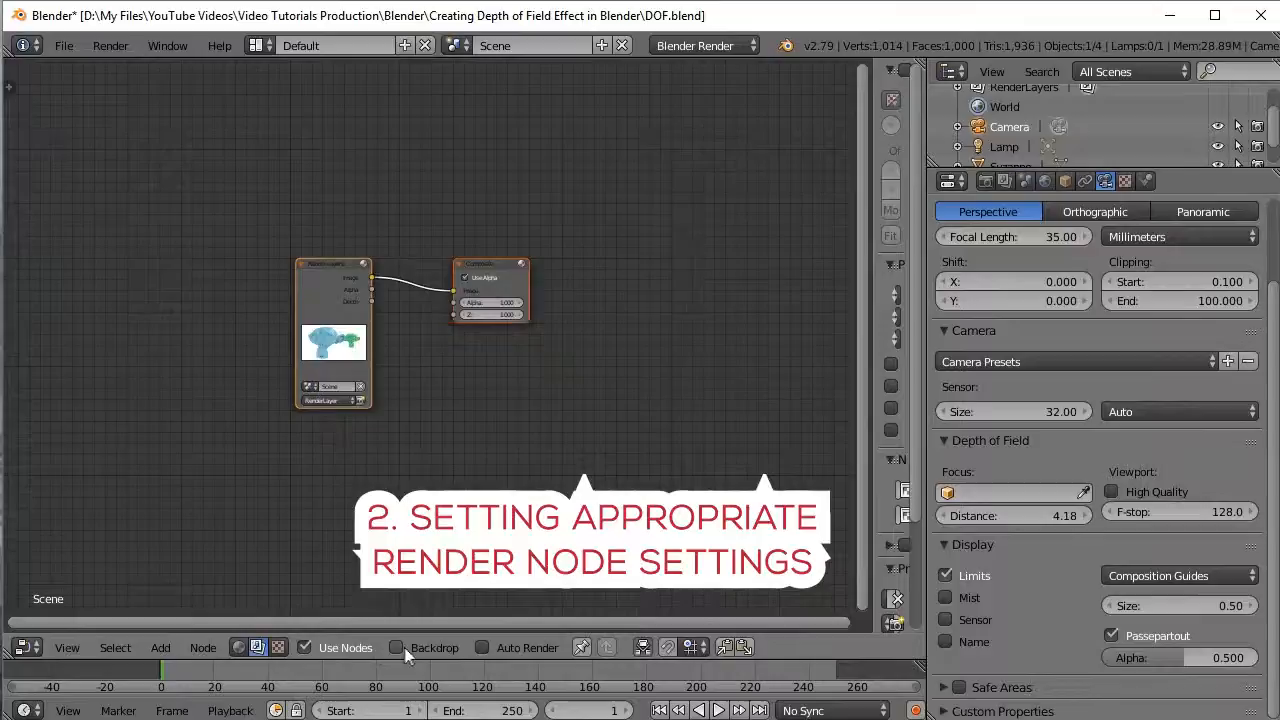
click(404, 647)
scroll(481, 485, up, 5)
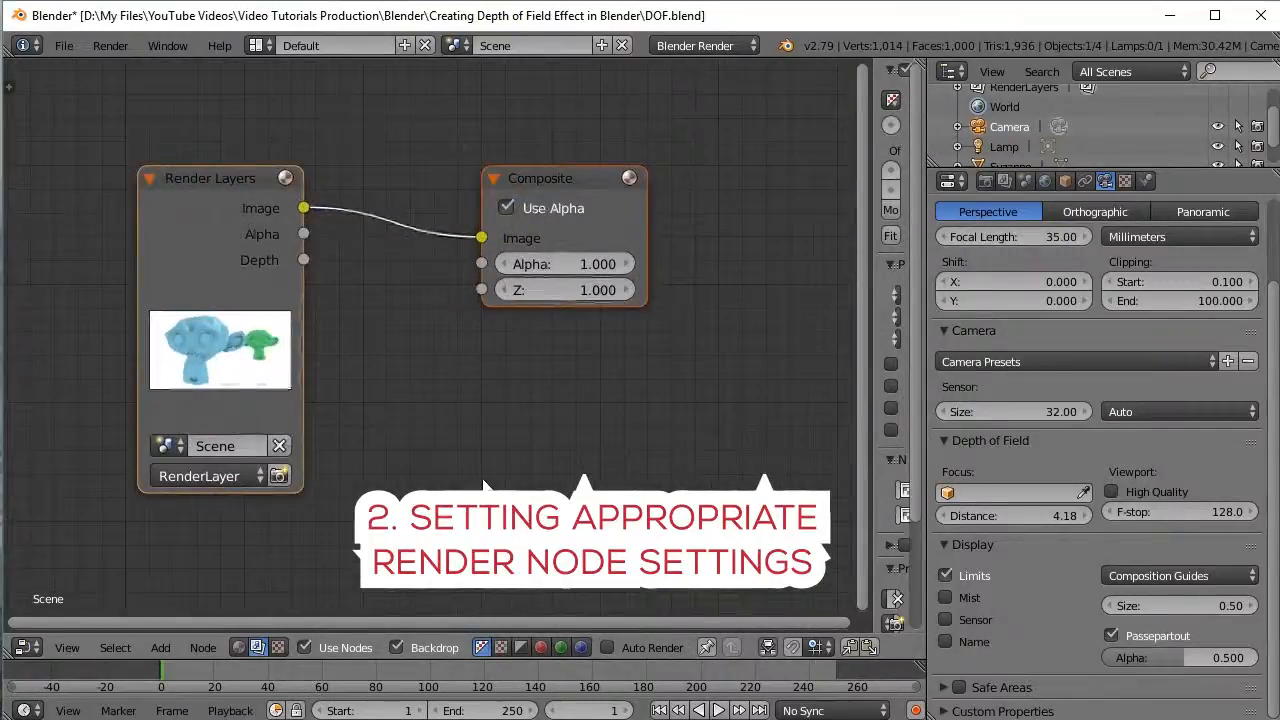
- Make room beside the Composite node, add a Viewer node and feed it the Render Layers Image output
drag(533, 188, 710, 202)
middle_drag(395, 344, 288, 321)
key(shift+a)
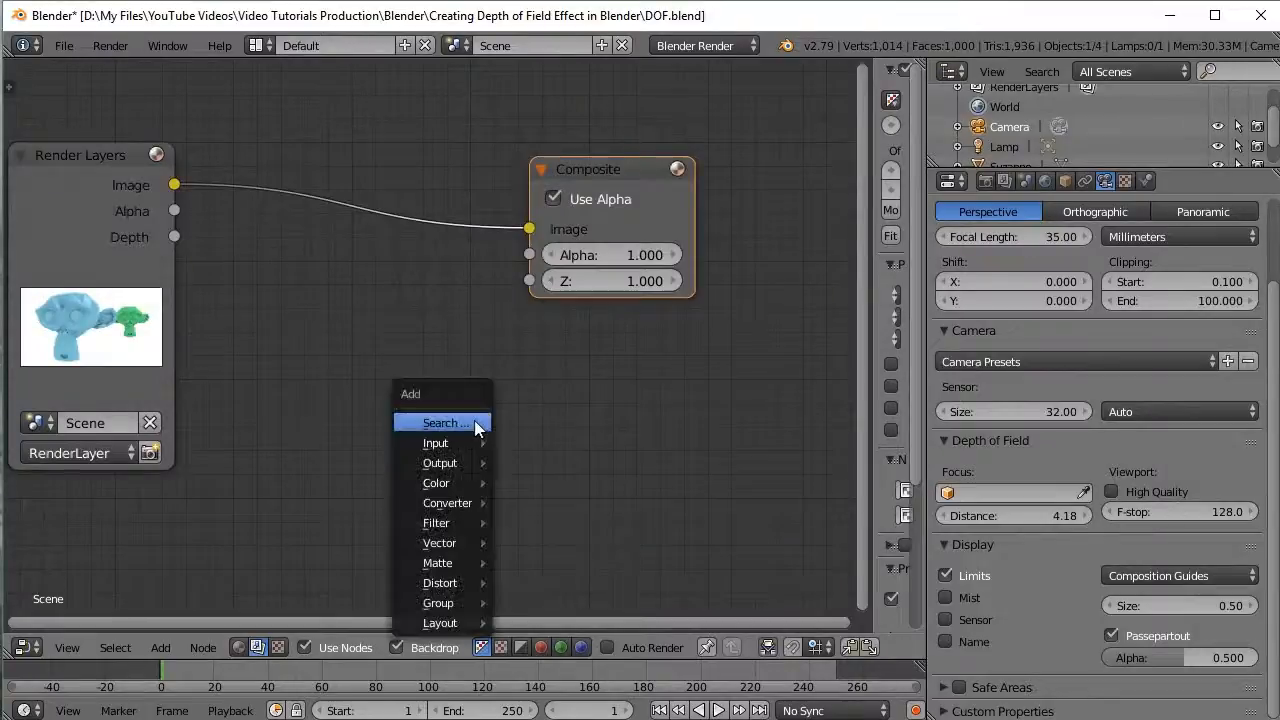
mouse_move(470, 443)
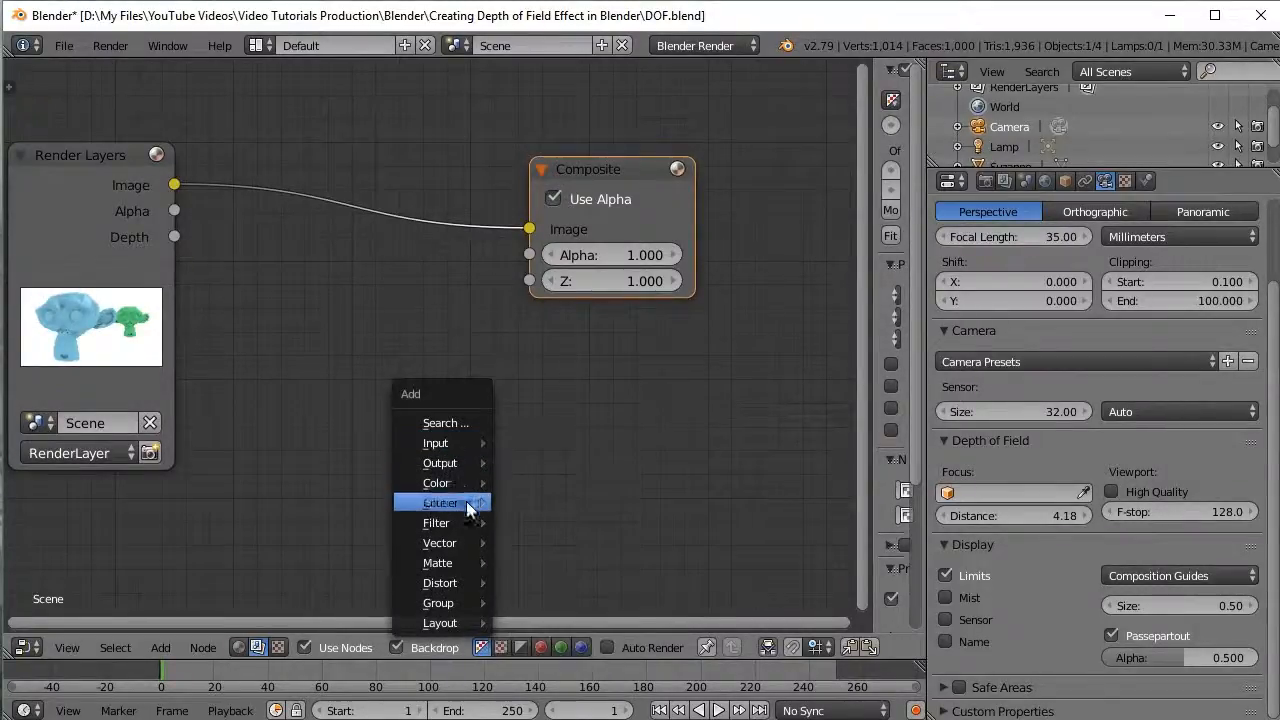
click(445, 424)
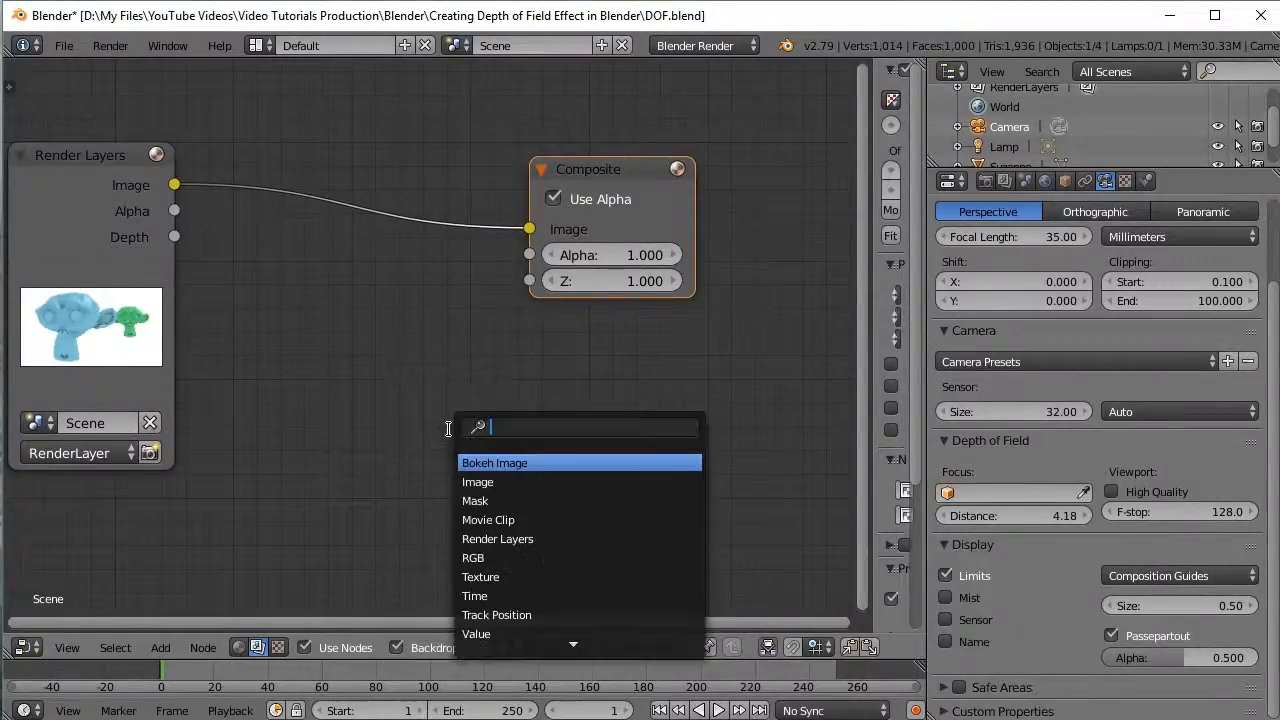
text(vie)
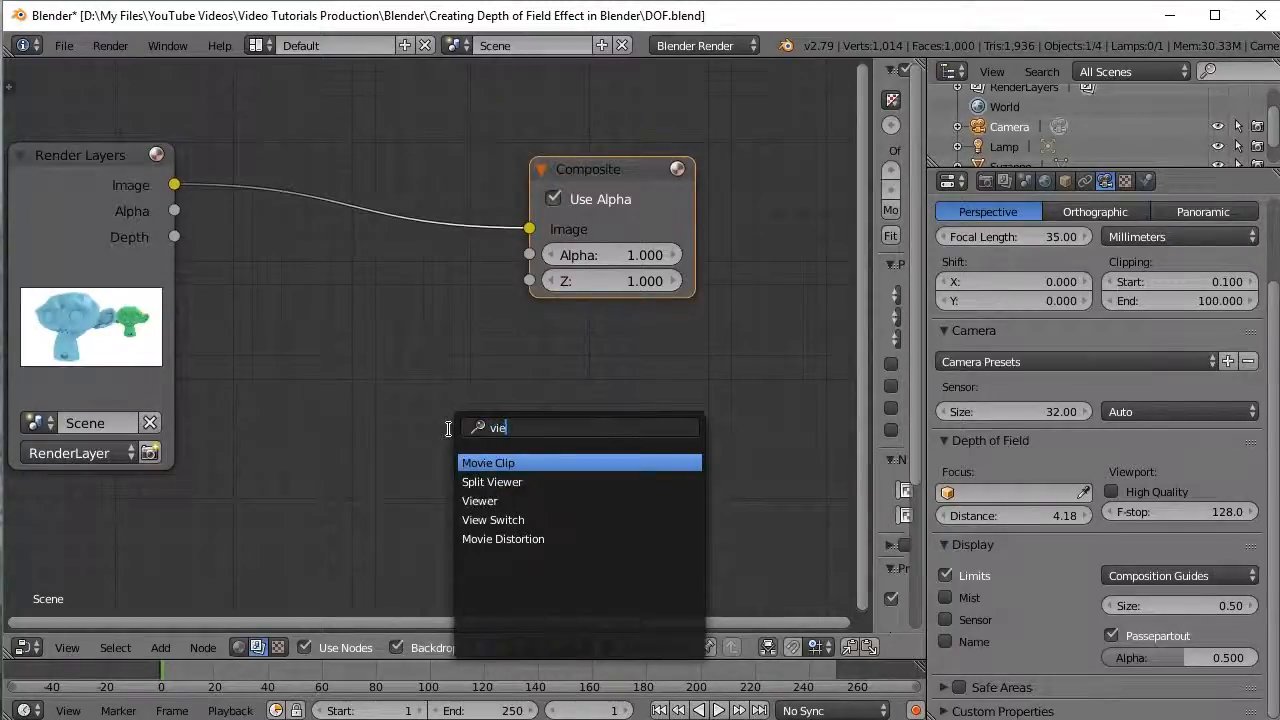
click(480, 501)
drag(174, 185, 538, 428)
scroll(561, 422, down, 1)
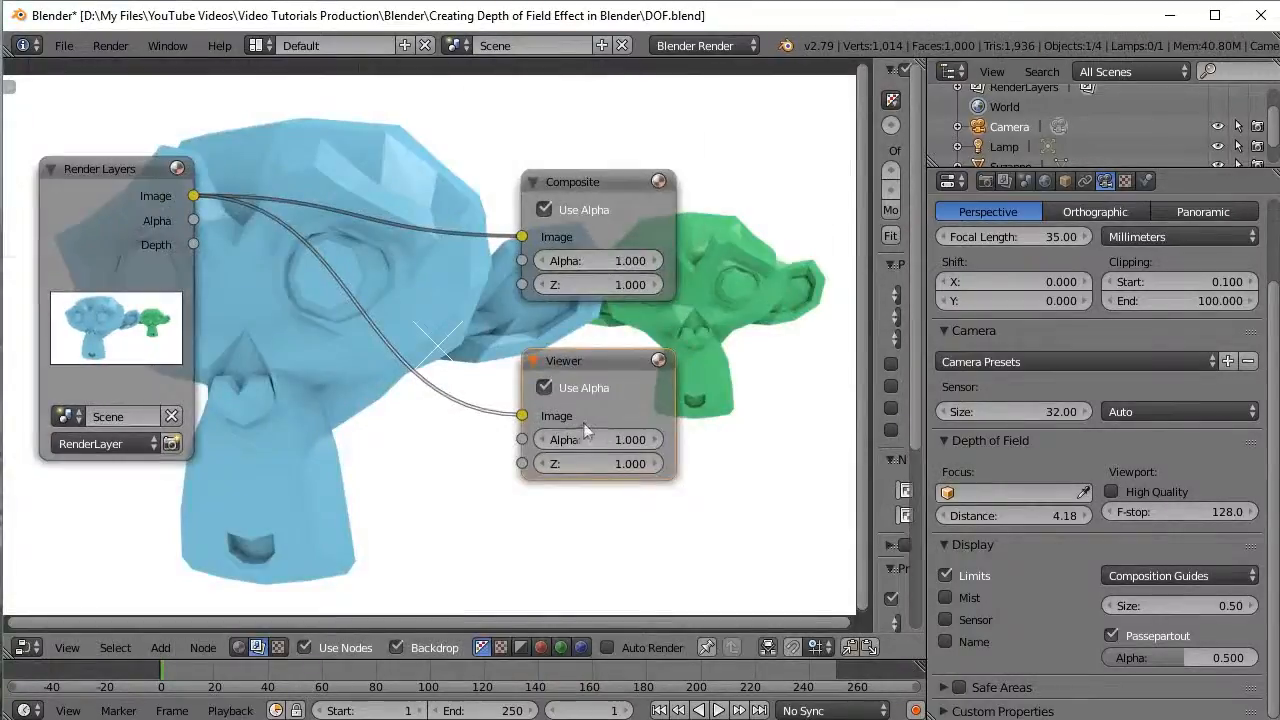
- Move the Viewer and Composite nodes farther from Render Layers, placing the Viewer beneath the Composite
drag(580, 371, 752, 364)
middle_drag(754, 368, 522, 402)
drag(431, 210, 560, 207)
drag(561, 386, 554, 376)
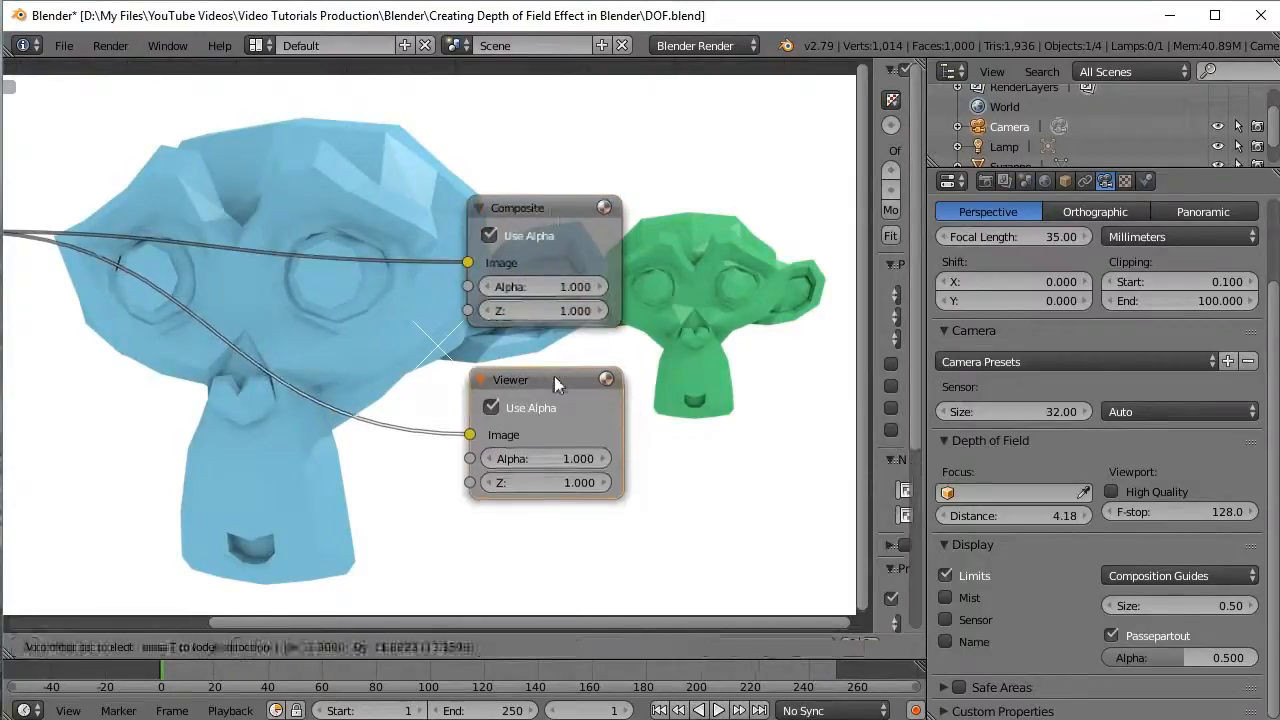
key(Home)
- Insert a Defocus filter node on the link between Render Layers and Composite
key(shift+a)
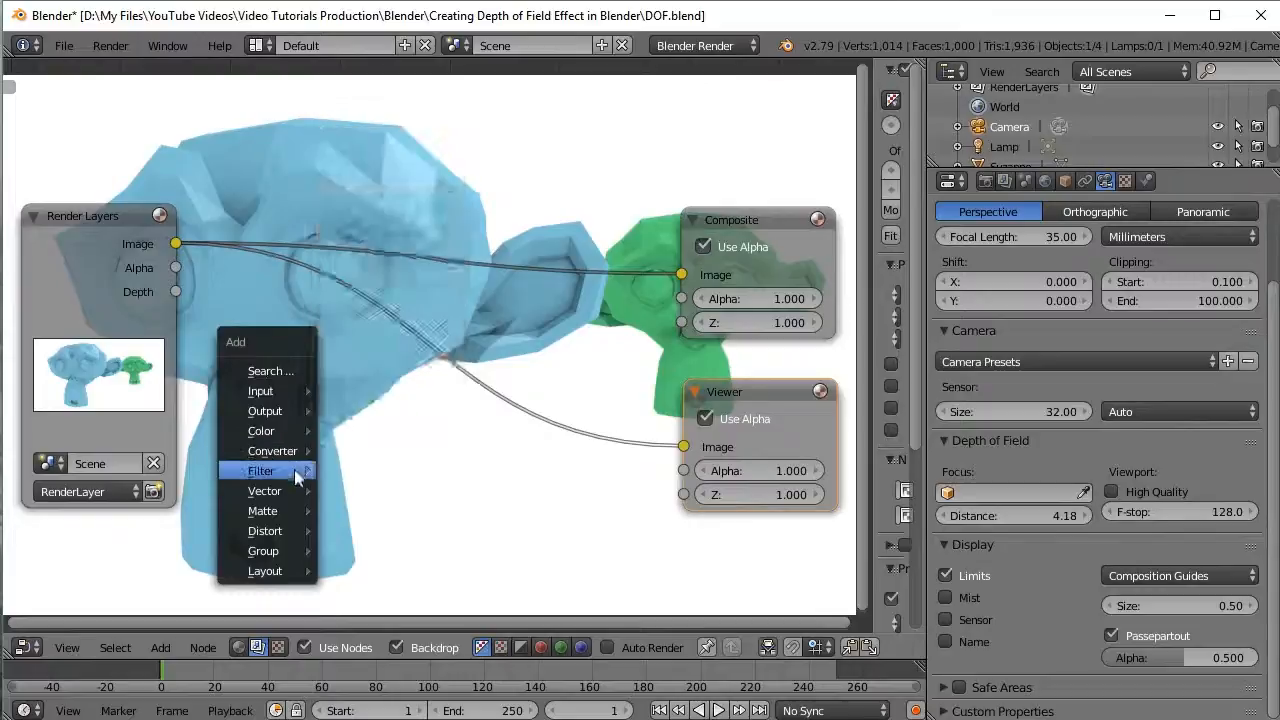
mouse_move(295, 472)
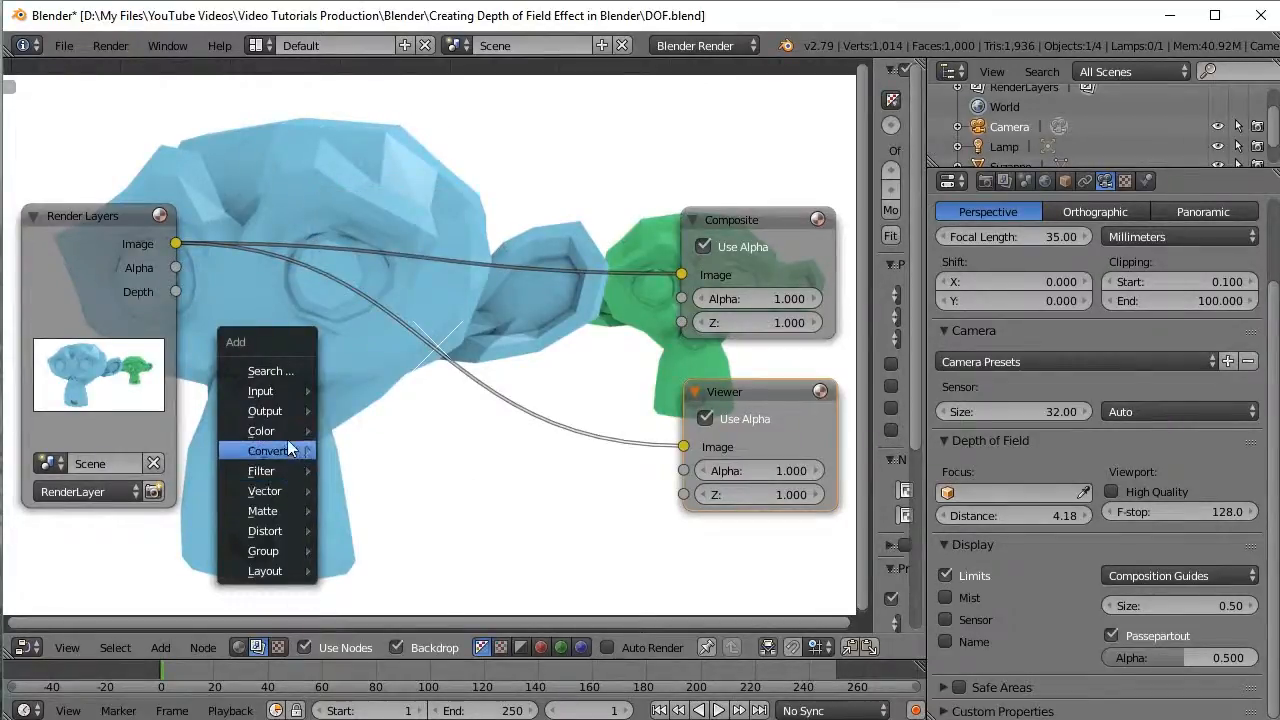
mouse_move(290, 430)
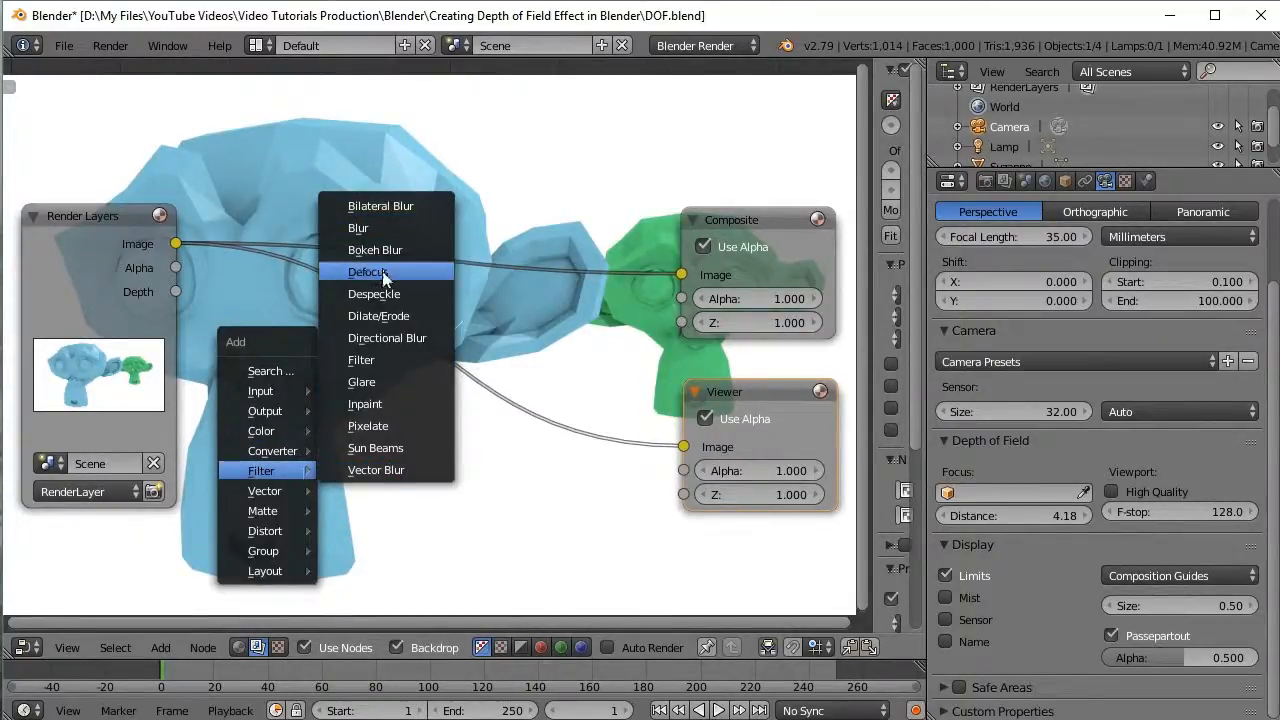
click(367, 272)
click(358, 198)
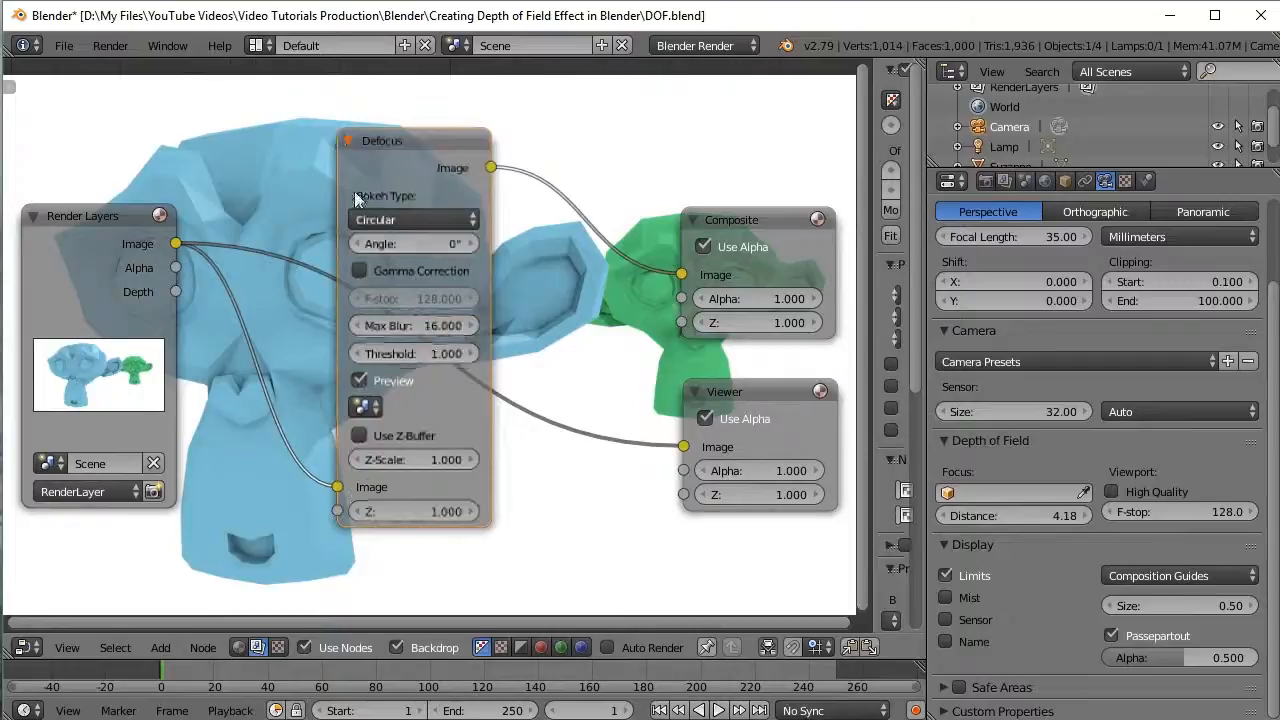
middle_drag(352, 343, 330, 355)
drag(156, 256, 260, 350)
drag(386, 260, 371, 189)
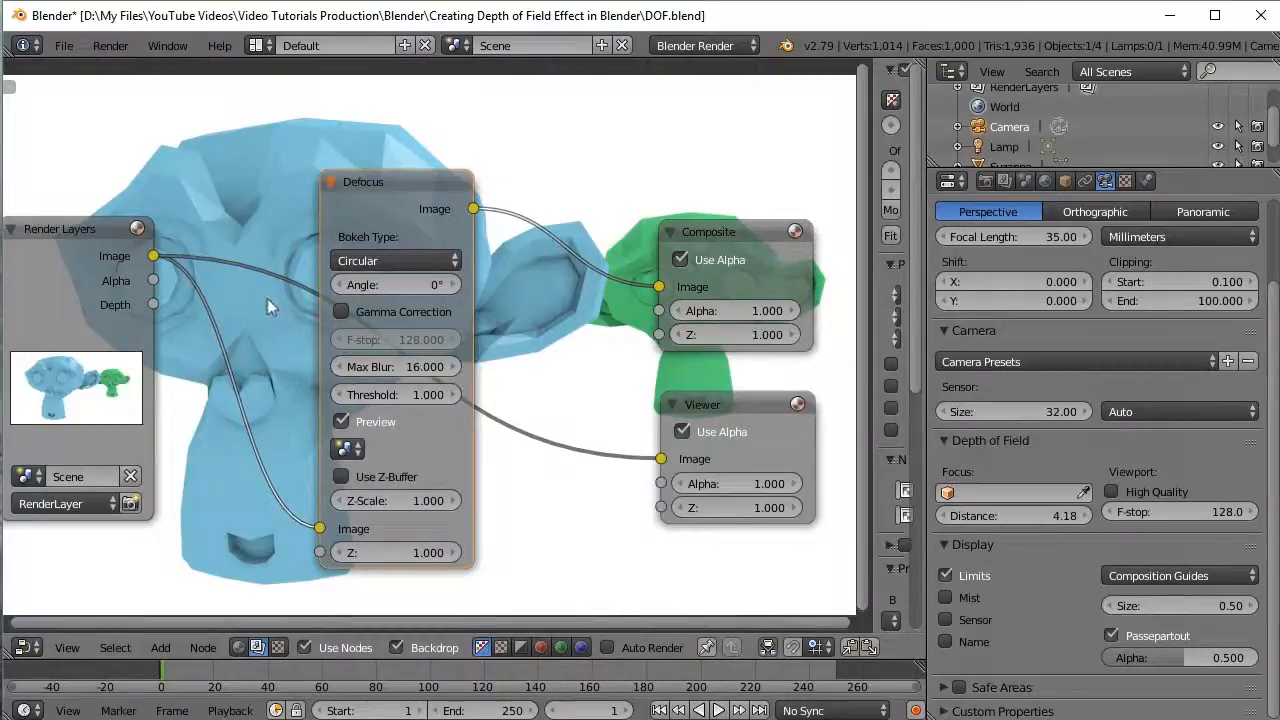
- Cut the direct link from Render Layers to the Viewer and connect the Defocus Image output to the Viewer
ctrl+drag(262, 238, 272, 334)
drag(153, 256, 340, 311)
drag(399, 181, 418, 161)
drag(491, 190, 661, 459)
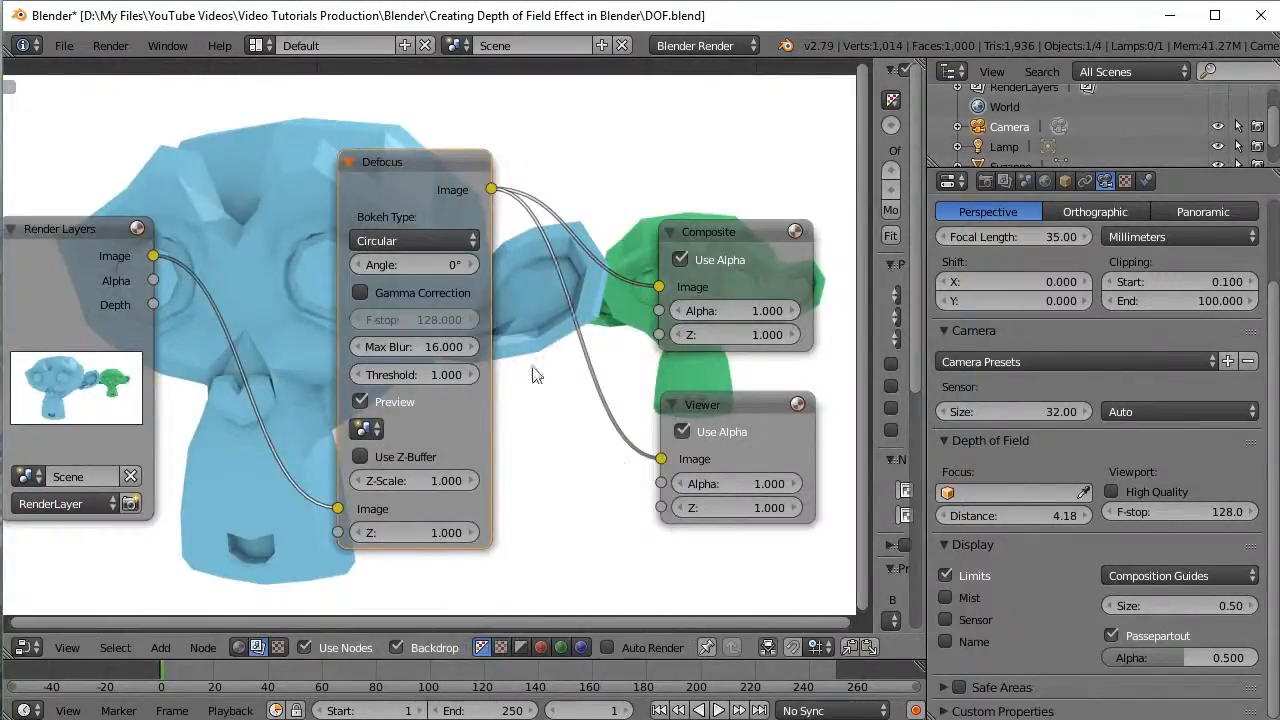
- Enable Use Z-Buffer on the Defocus node and set its bokeh type to Octagonal
click(360, 457)
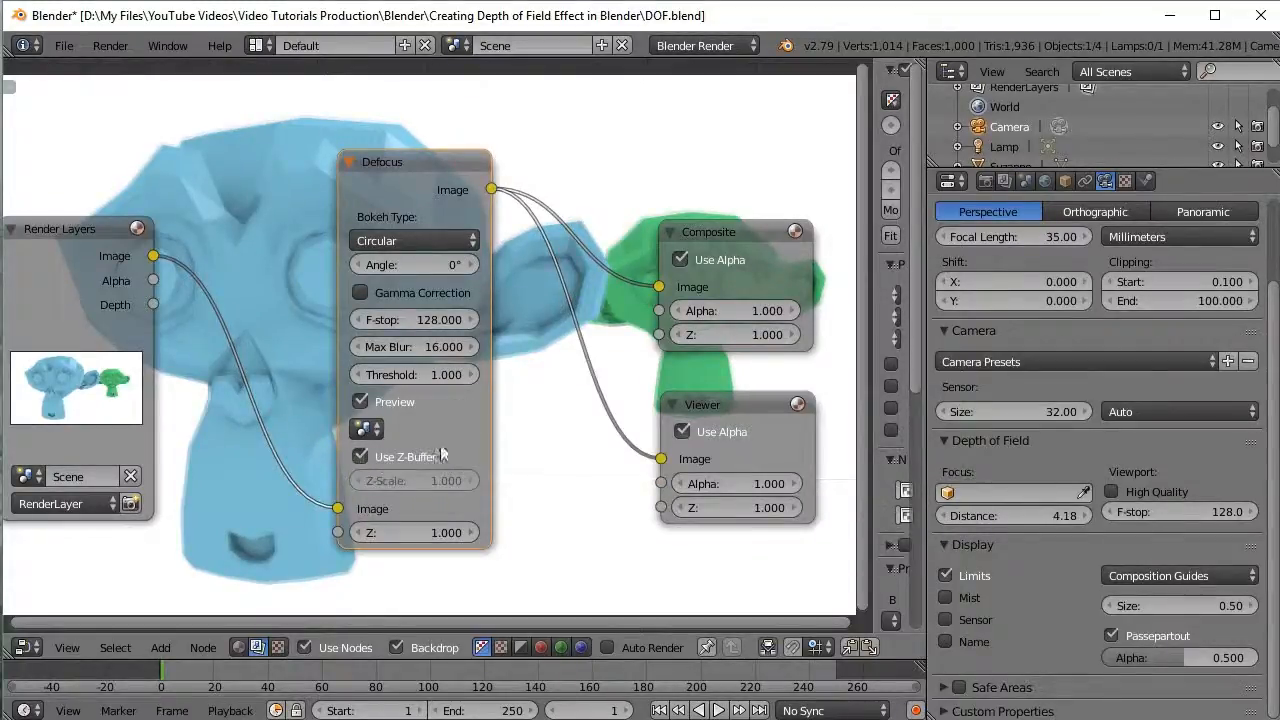
middle_drag(535, 407, 553, 365)
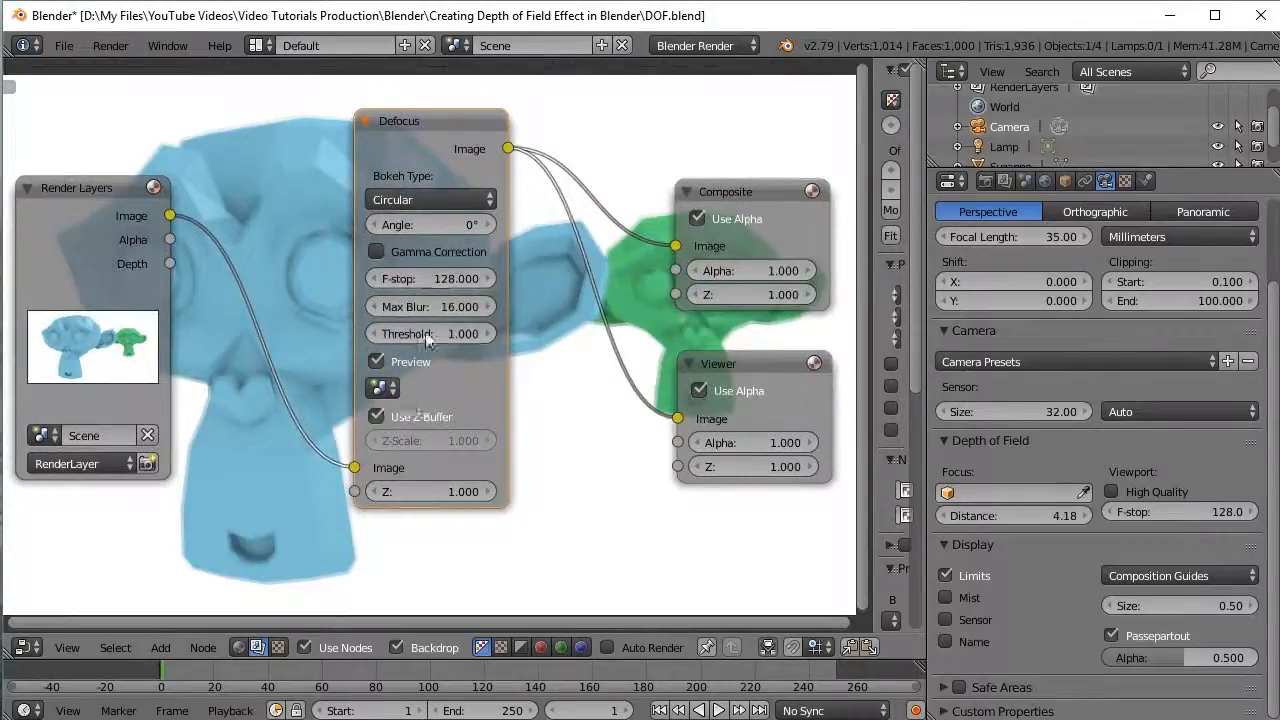
click(430, 199)
click(445, 224)
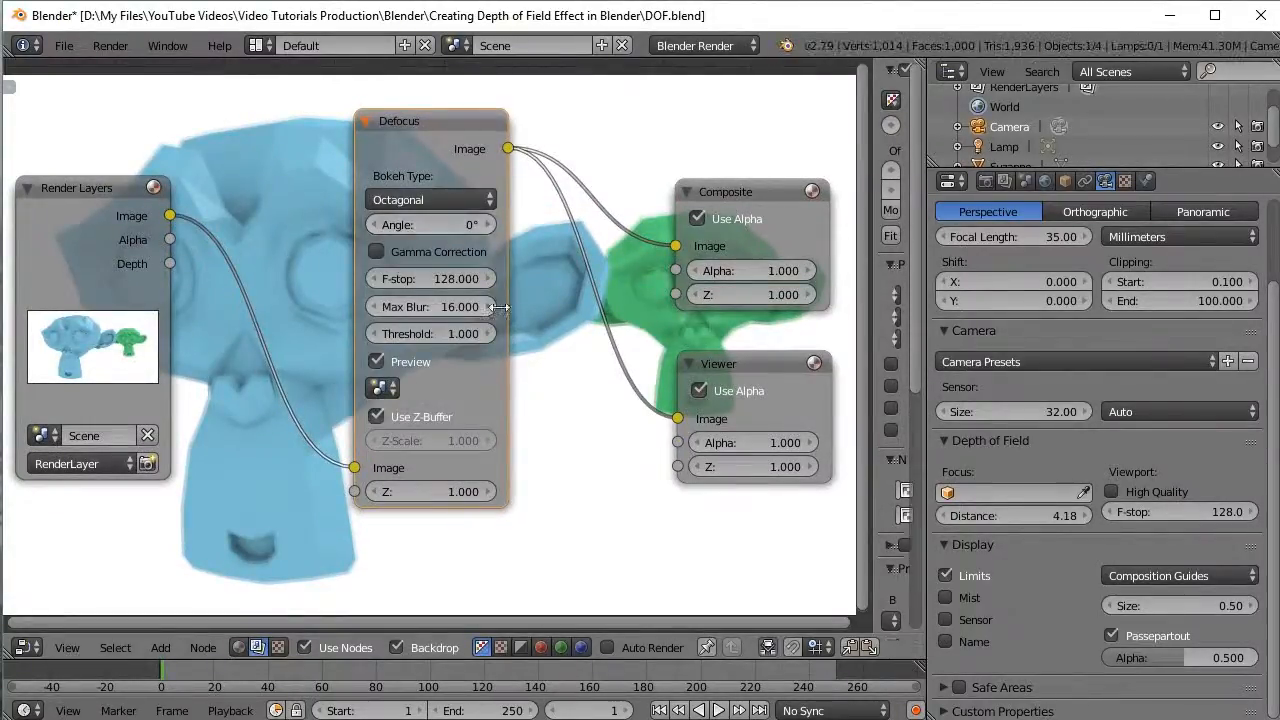
- Set the Defocus node's Threshold to 0.2 and Max Blur to 30
middle_drag(560, 417, 617, 463)
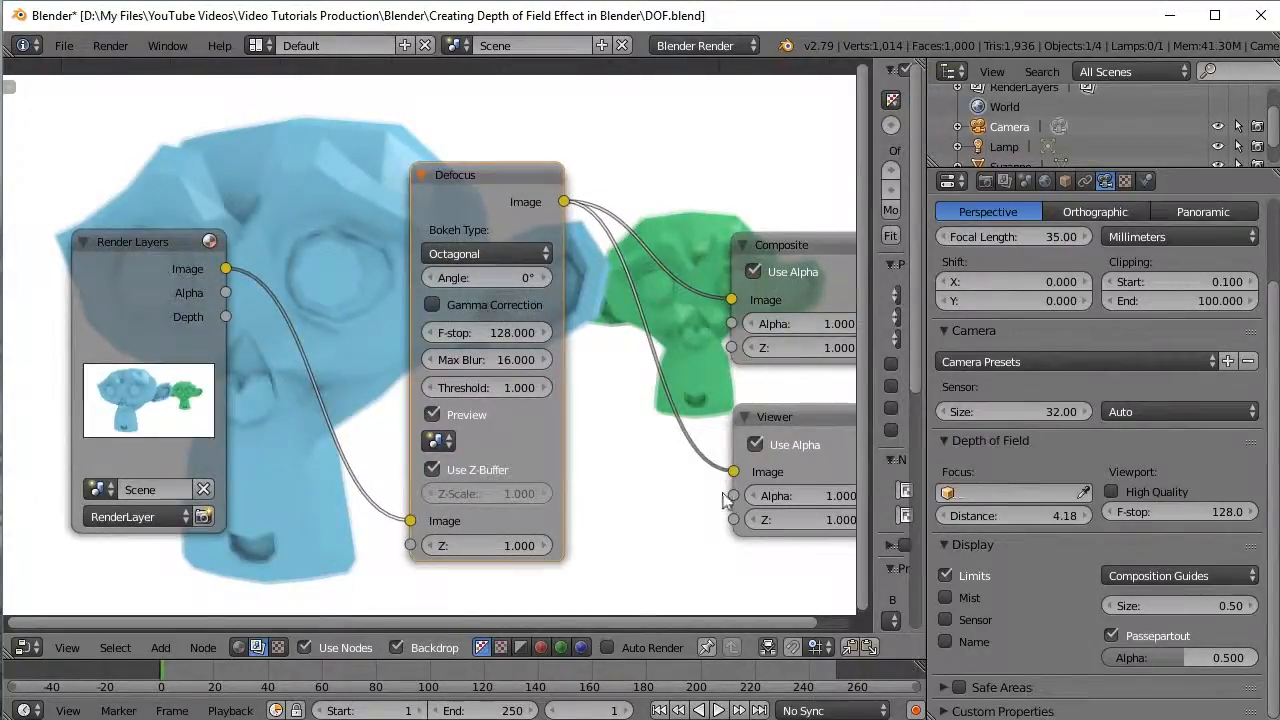
click(498, 390)
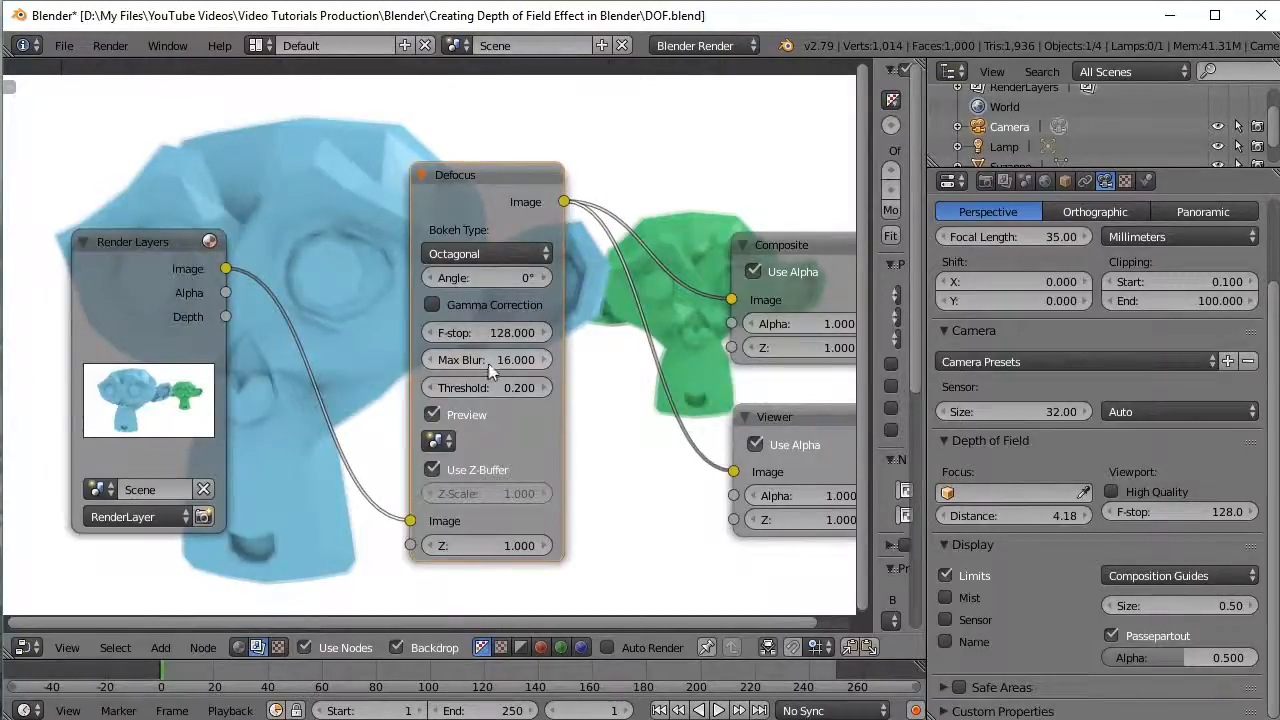
mouse_move(490, 360)
mouse_down()
mouse_move(510, 360)
mouse_move(492, 360)
mouse_up()
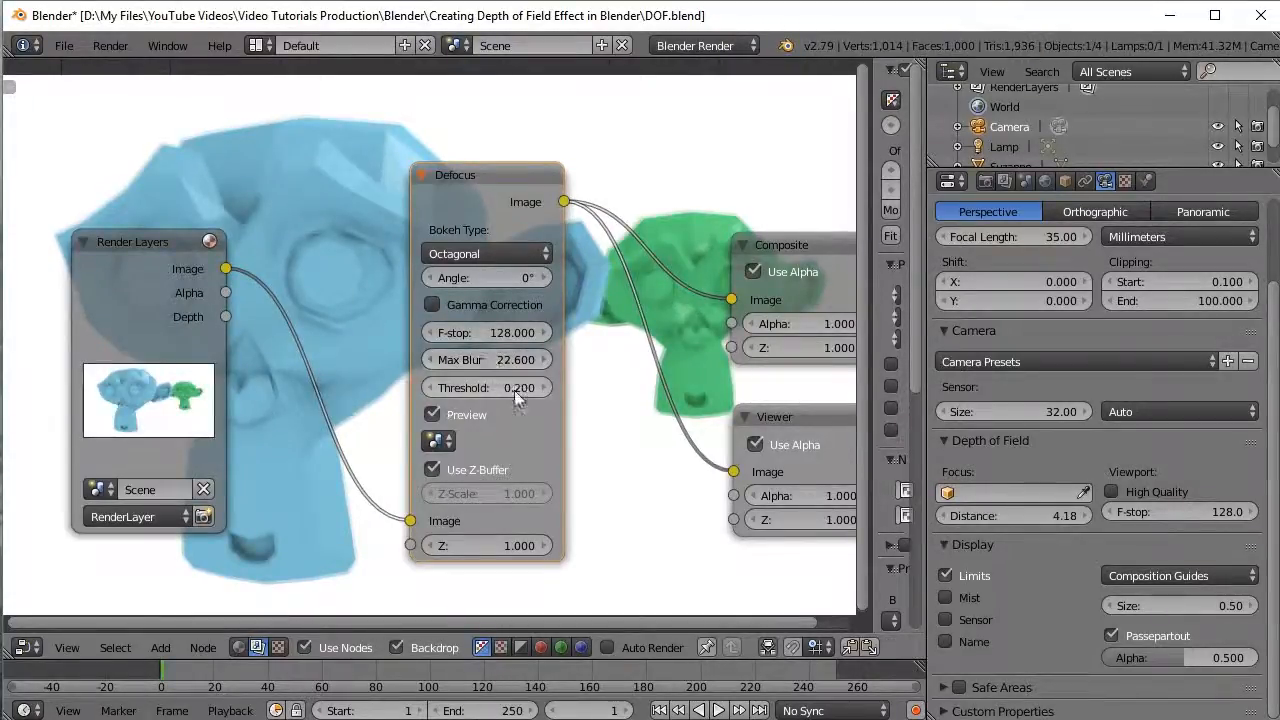
click(486, 360)
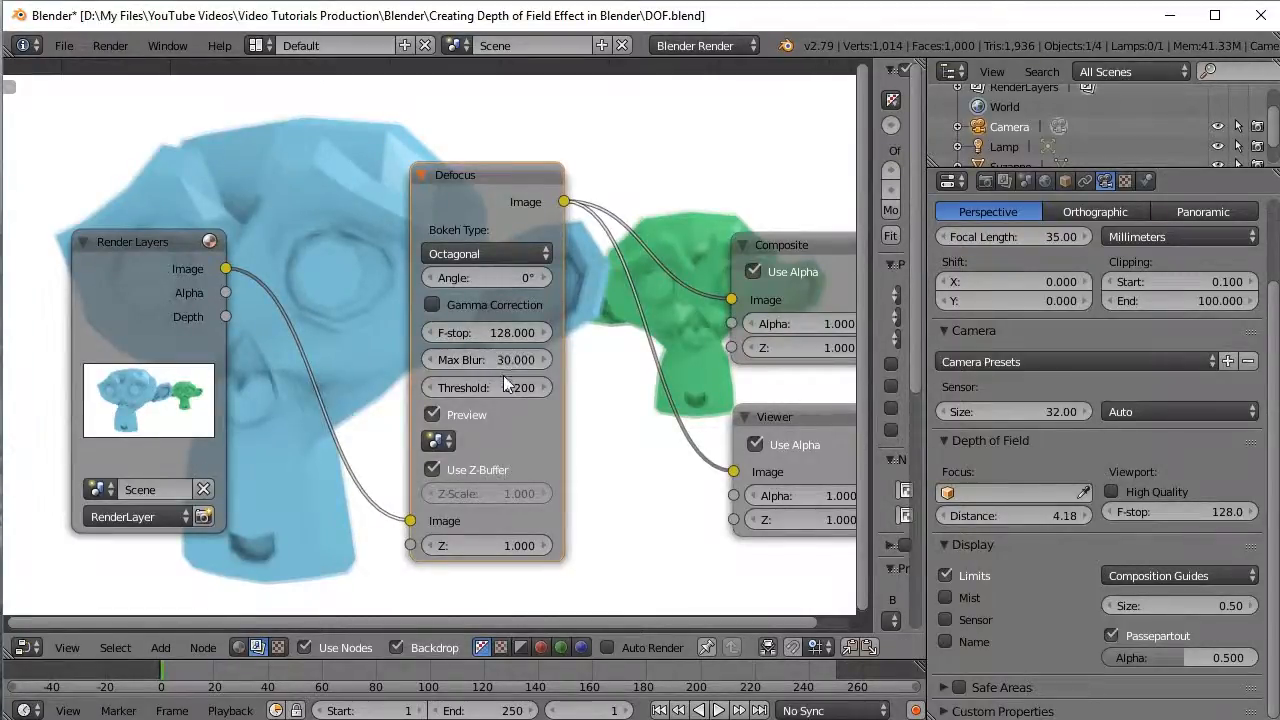
- Set the Defocus node's Threshold to 1 and F-stop to 20
click(497, 386)
text(1)
key(Return)
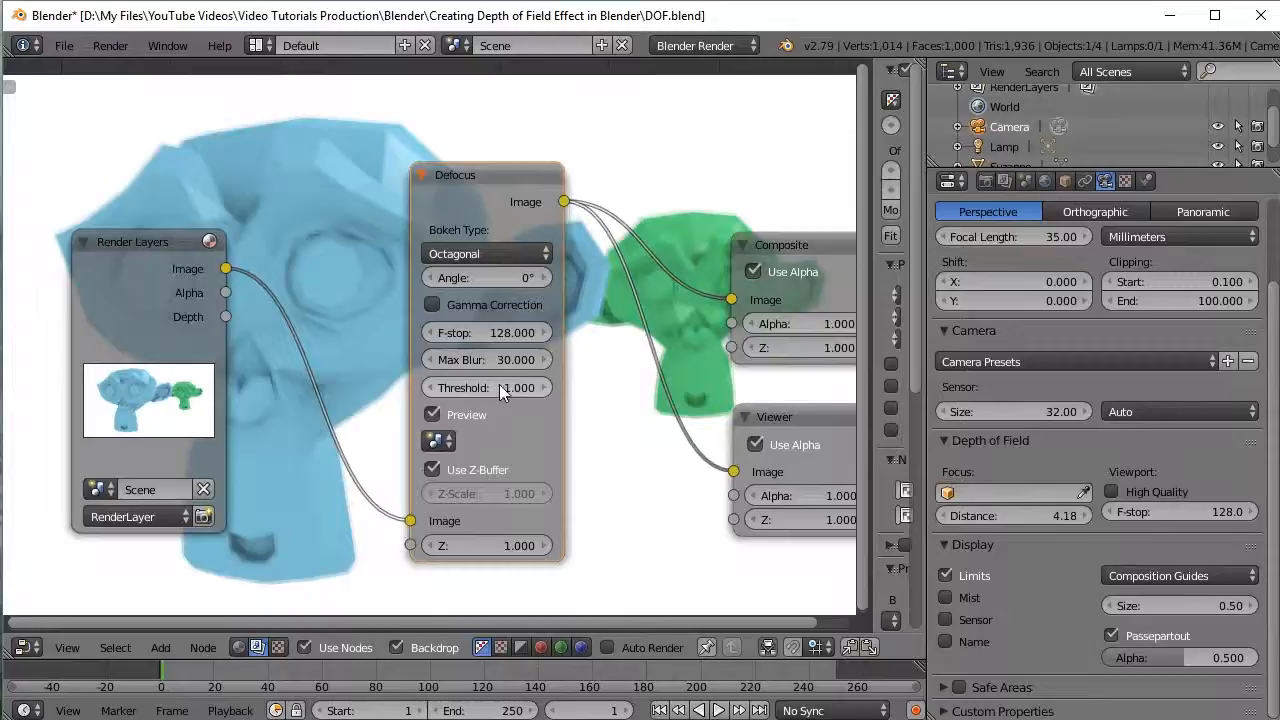
click(470, 333)
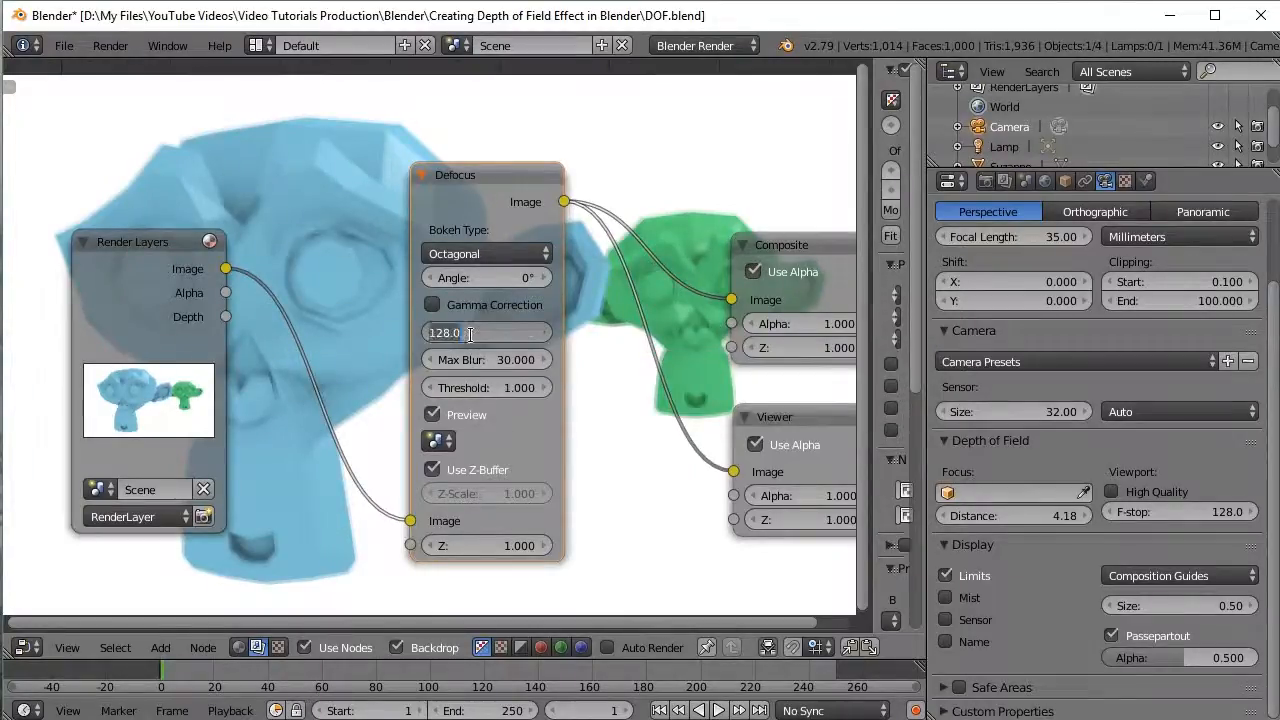
key(Return)
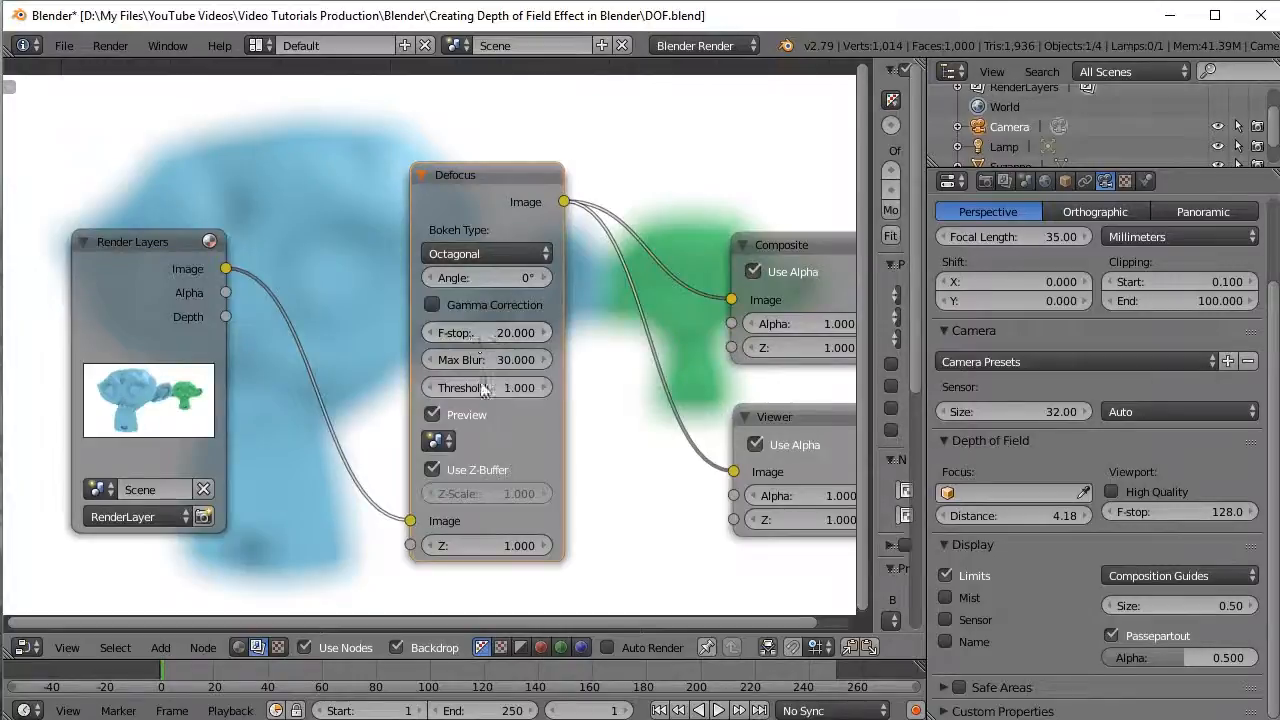
- Connect the Render Layers Depth output to the Defocus Z input and move the Defocus node lower
drag(163, 245, 129, 234)
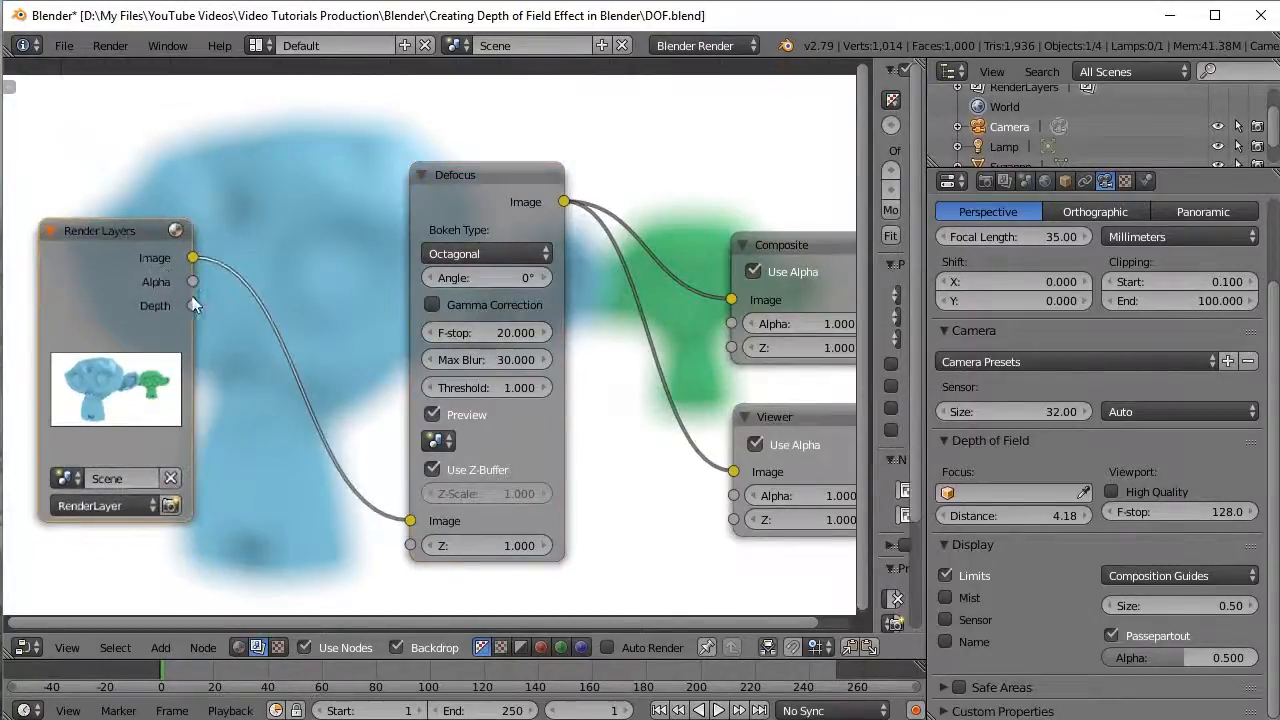
drag(194, 306, 418, 551)
drag(194, 306, 411, 545)
drag(479, 180, 547, 287)
middle_drag(629, 245, 584, 206)
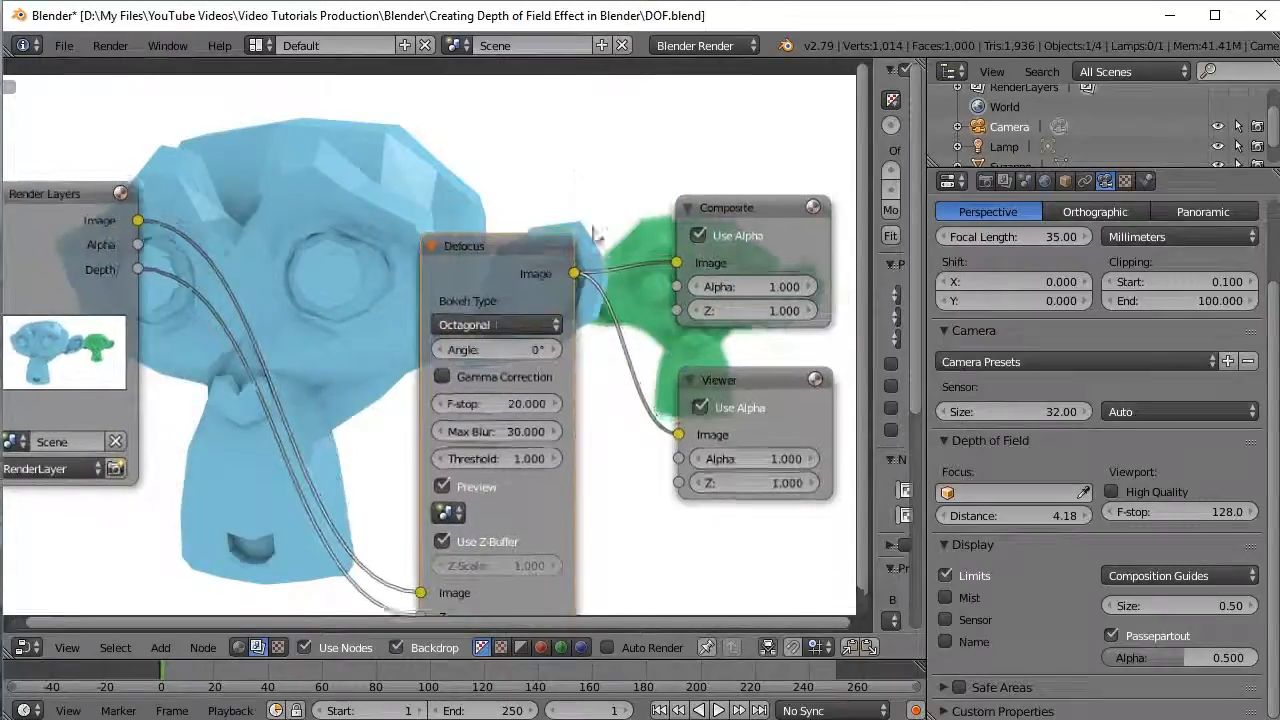
- Set the Defocus node's F-stop to 10
scroll(586, 209, down, 2)
middle_drag(592, 330, 366, 510)
scroll(638, 415, down, 3)
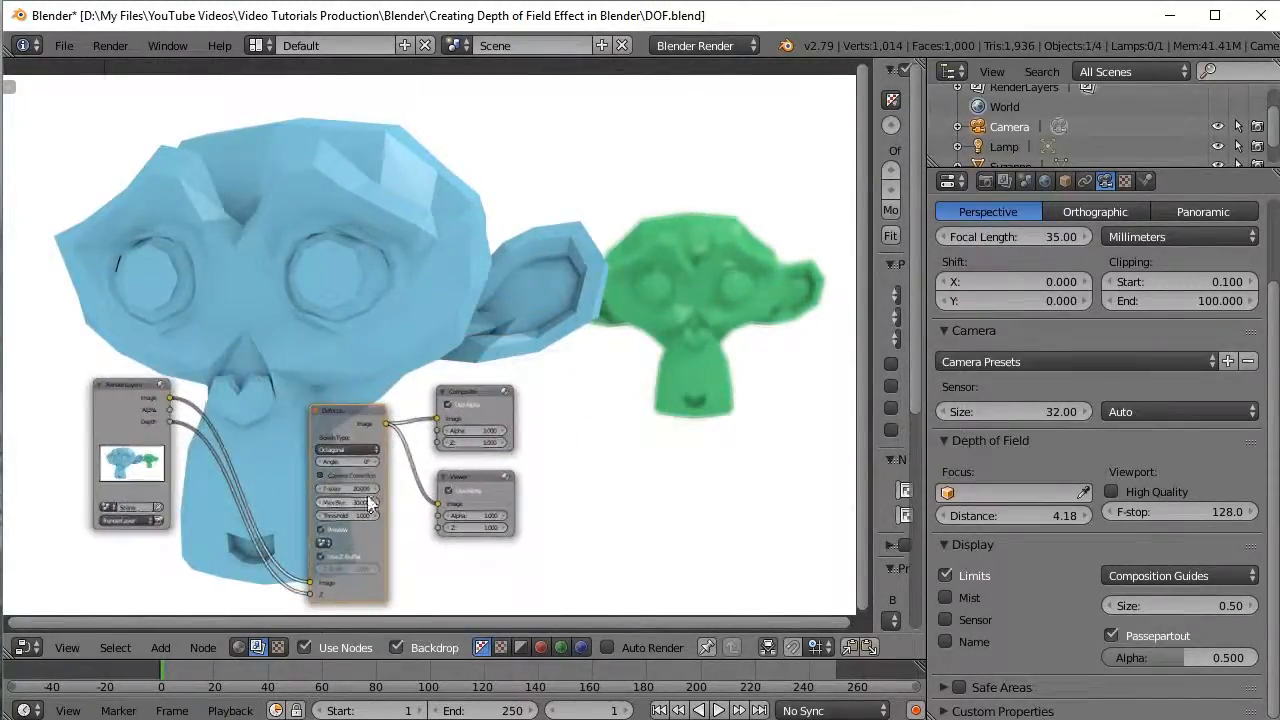
middle_drag(230, 418, 175, 347)
scroll(190, 364, up, 3)
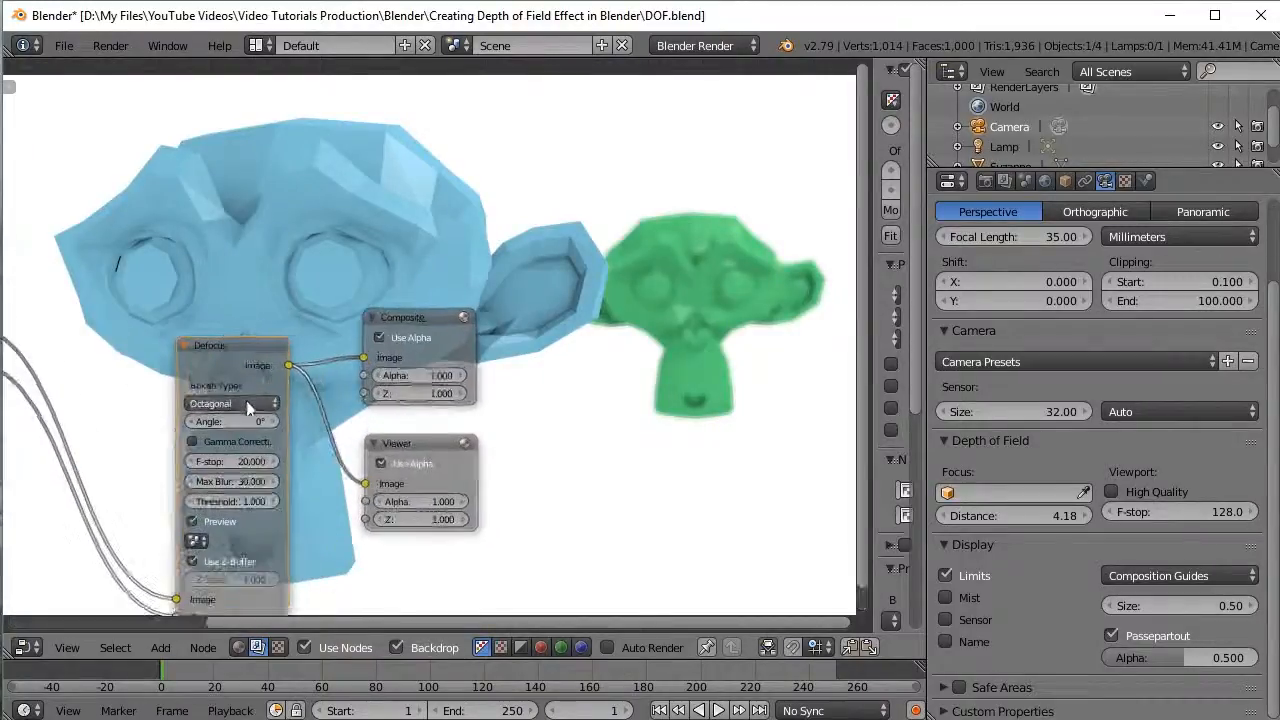
click(233, 461)
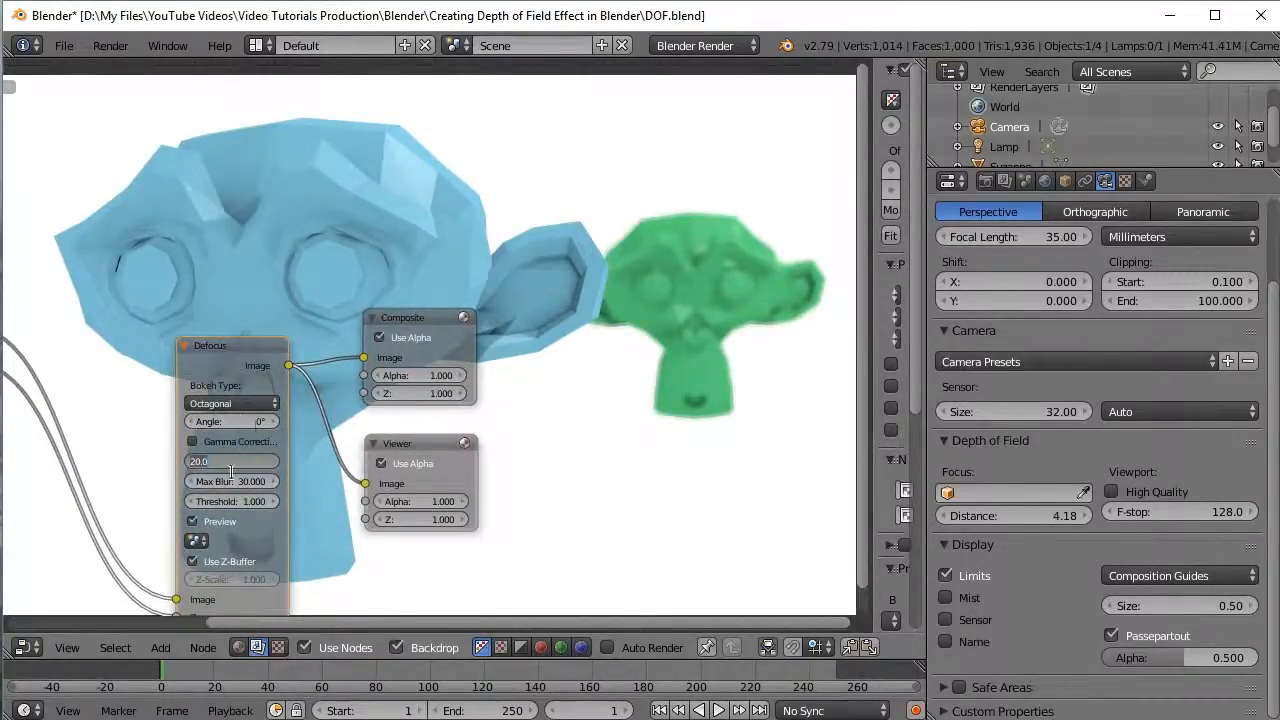
text(10)
key(Return)
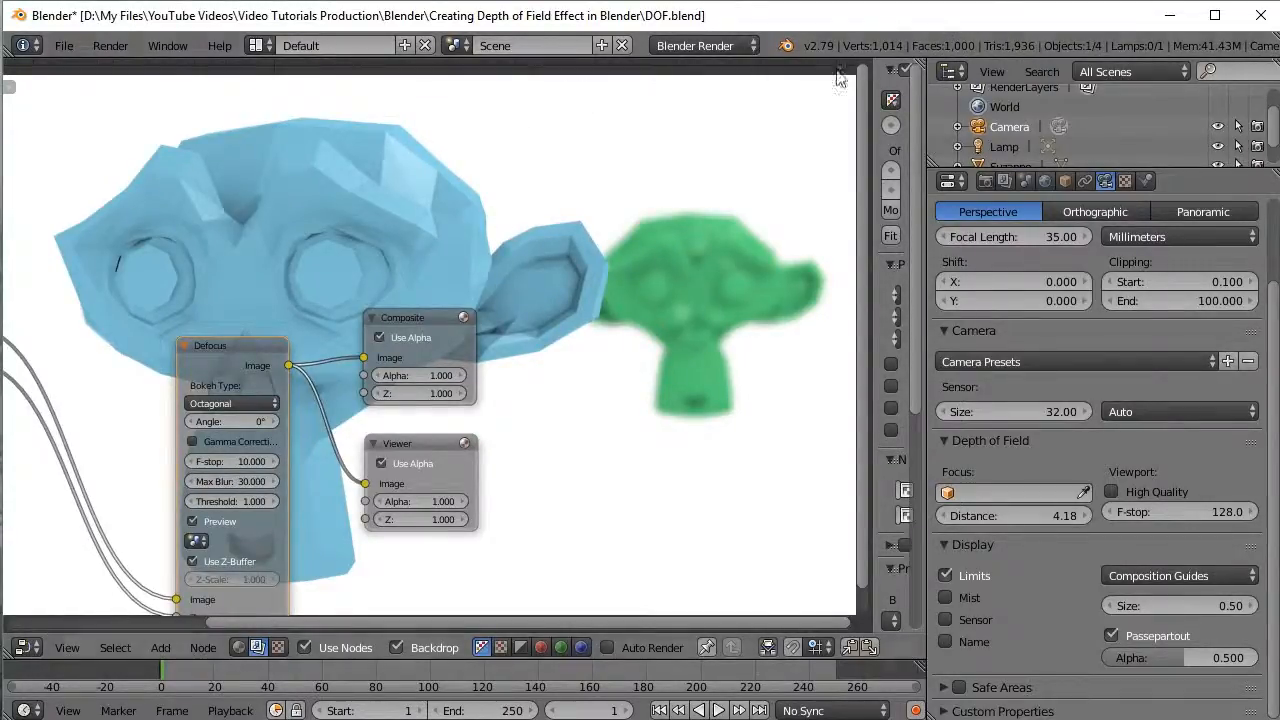
- Render the scene as a still image with the updated Defocus settings
scroll(966, 185, up, 3)
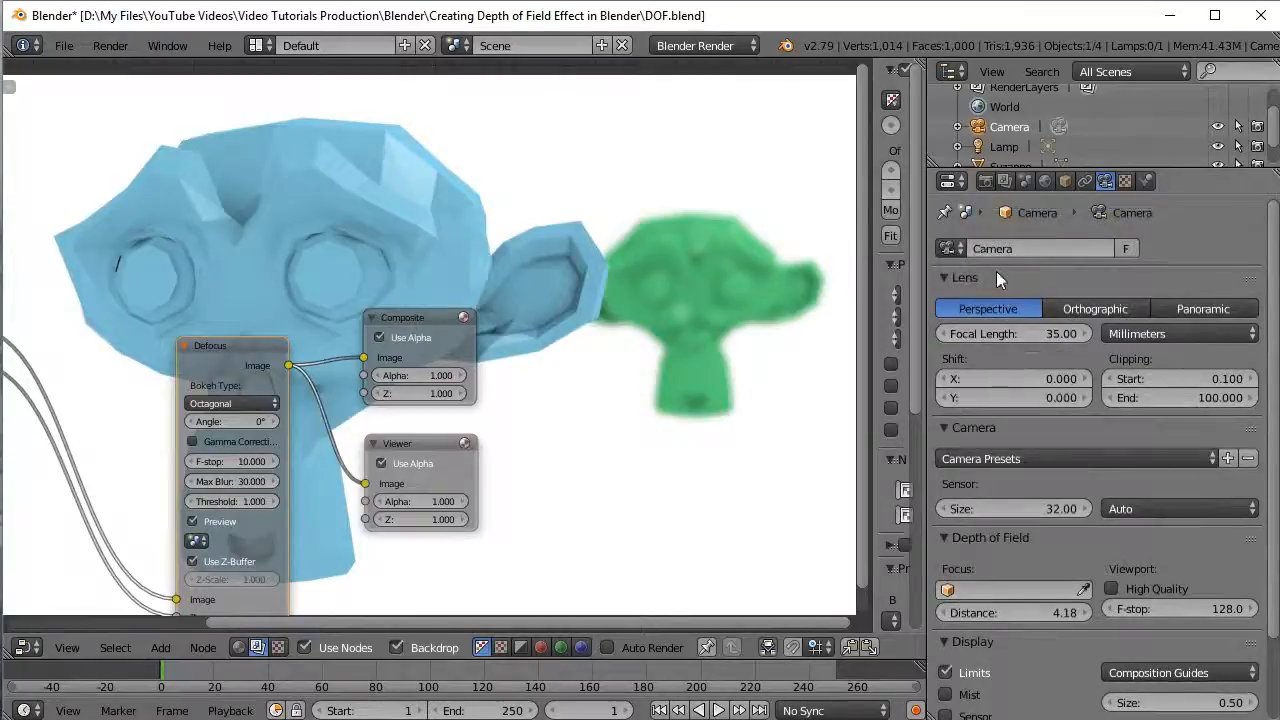
click(985, 180)
click(1031, 272)
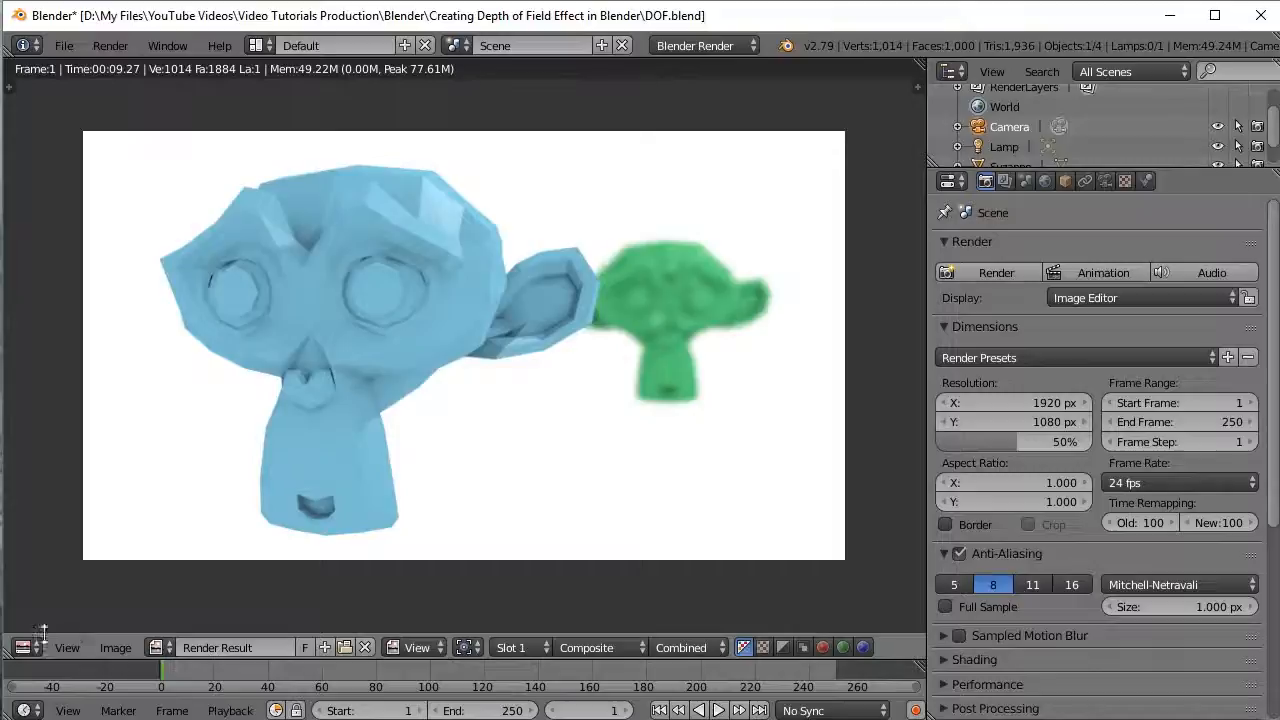
- In the 3D view, set the camera's depth of field distance to 9.95, near the green monkey, and render the scene again
click(24, 647)
click(50, 619)
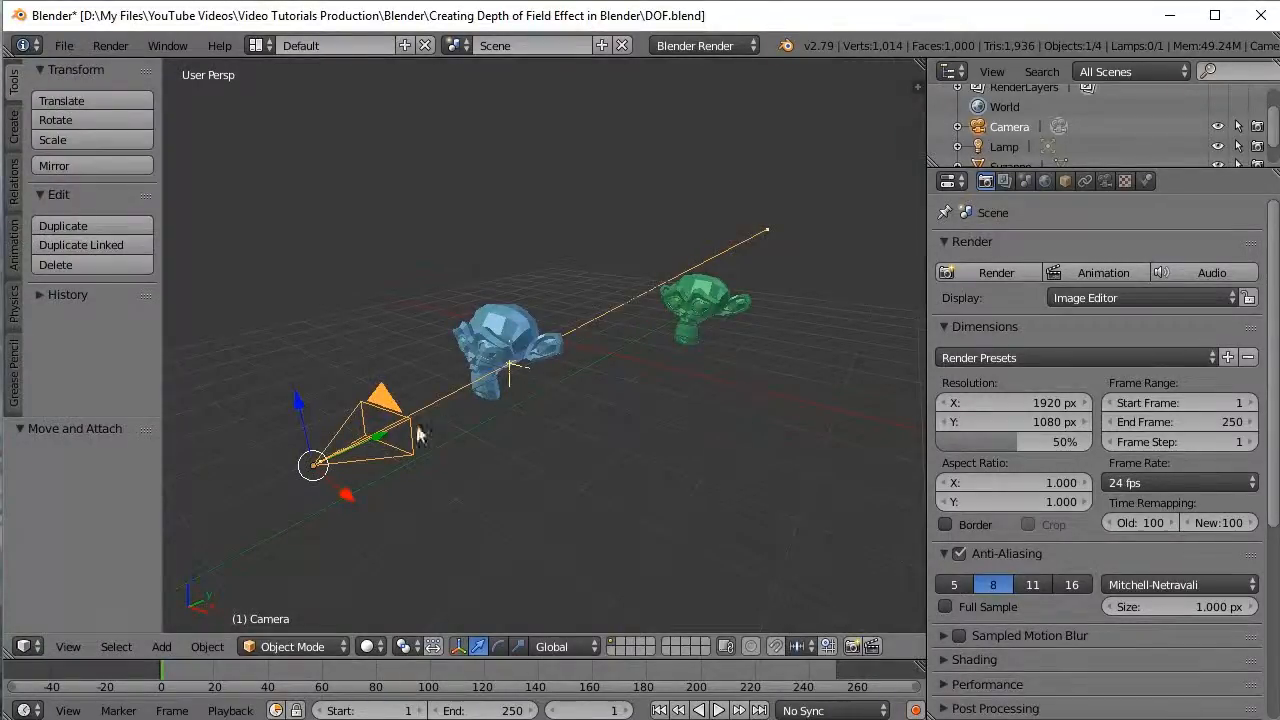
click(1105, 181)
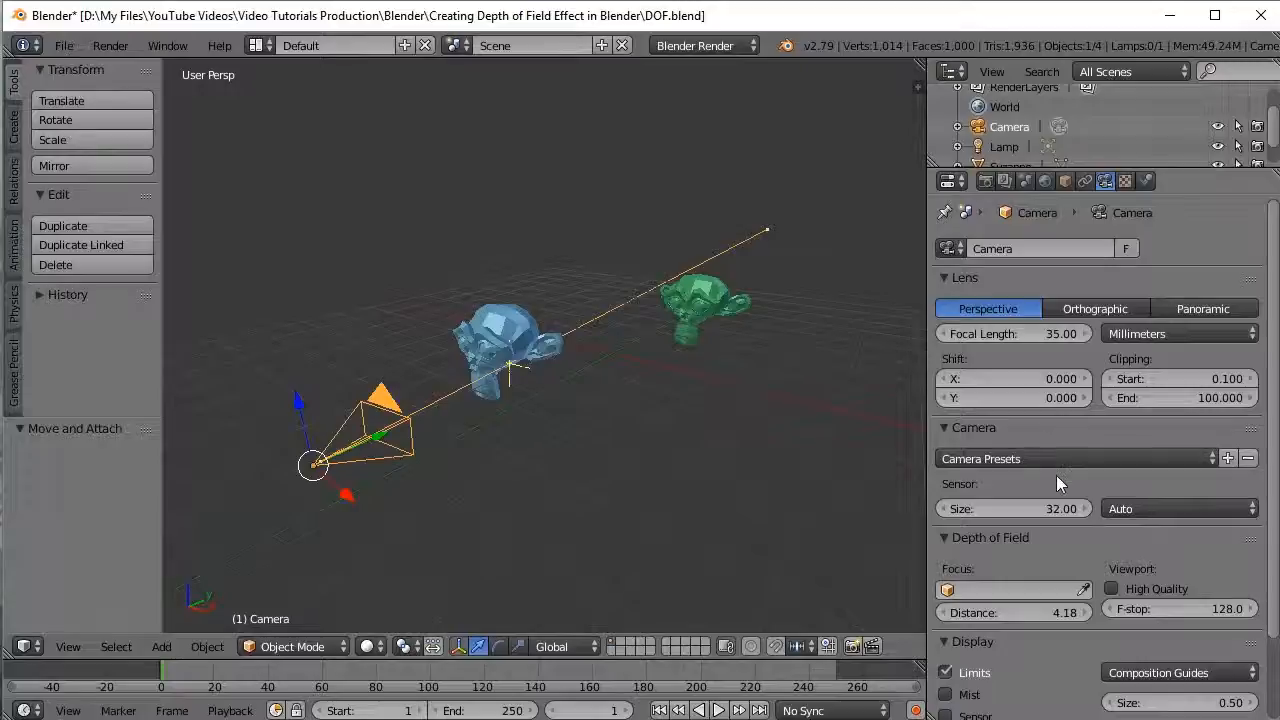
drag(986, 614, 1063, 614)
mouse_move(401, 391)
middle_down()
mouse_move(437, 420)
mouse_move(737, 528)
mouse_move(785, 570)
middle_up()
drag(1000, 613, 990, 613)
middle_drag(706, 402, 480, 490)
drag(1000, 613, 990, 613)
mouse_move(700, 400)
middle_down()
mouse_move(716, 363)
mouse_move(598, 324)
mouse_move(851, 429)
mouse_move(766, 380)
mouse_move(851, 340)
mouse_move(874, 349)
middle_up()
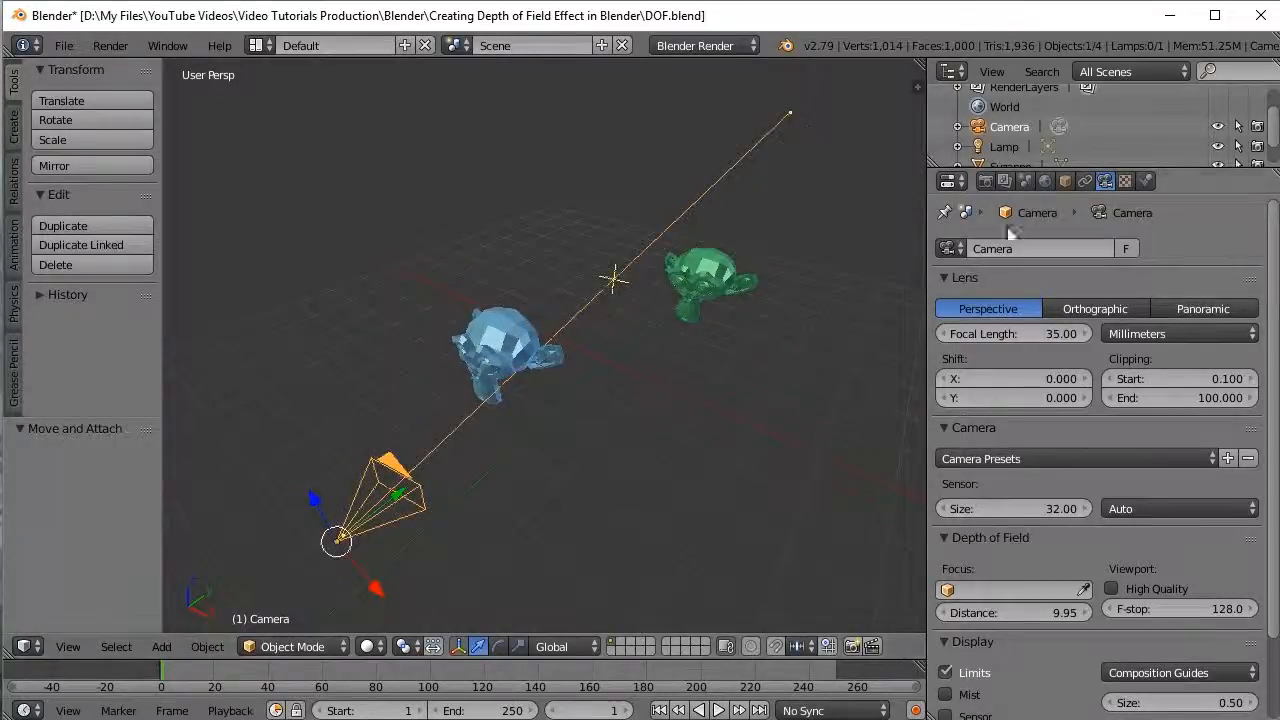
click(984, 182)
click(994, 272)
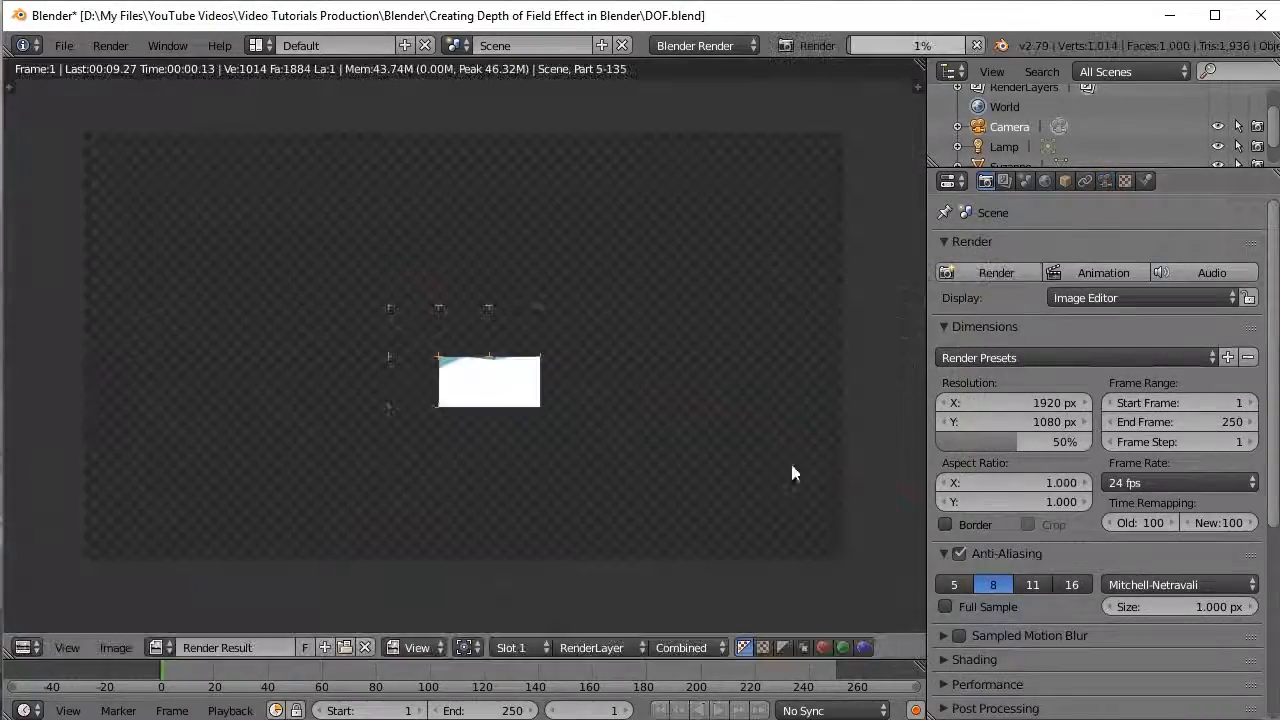